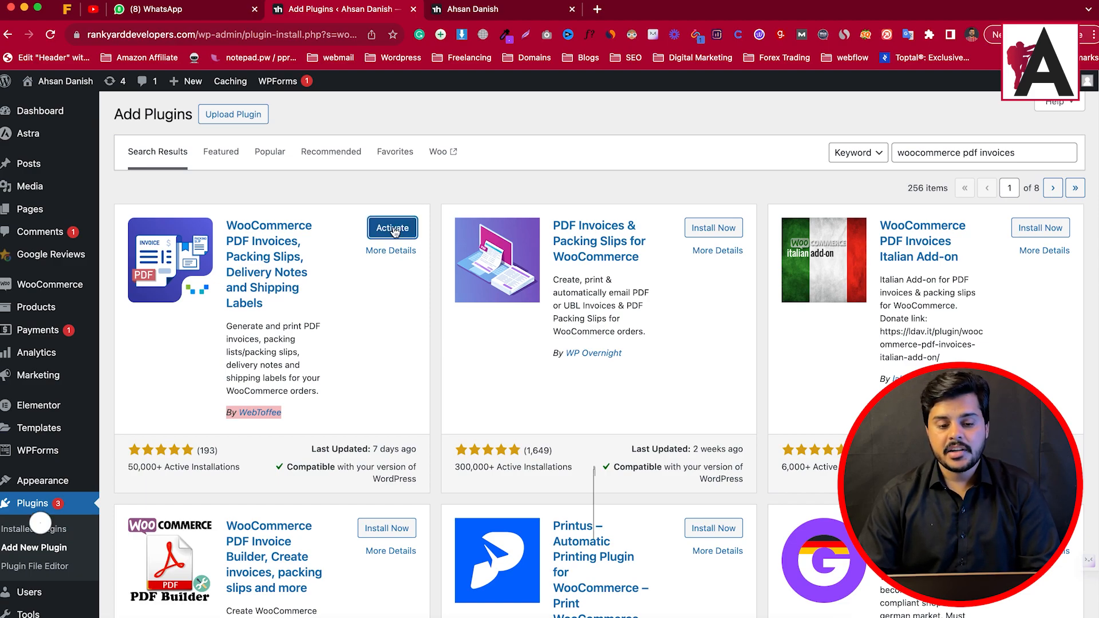
Activate the WebToffee WooCommerce PDF Invoices, Packing Slips, Delivery Notes and Shipping Labels plugin and open its invoice setup wizard
{"action": "left_click", "coordinate": [391, 228]}
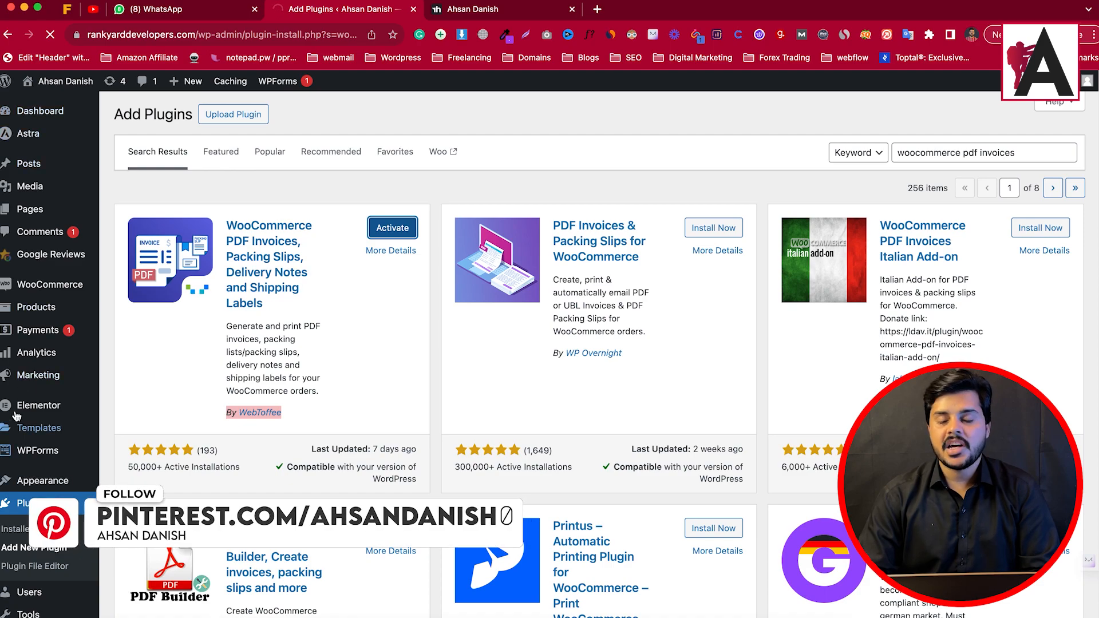
{"action": "mouse_move", "coordinate": [18, 409]}
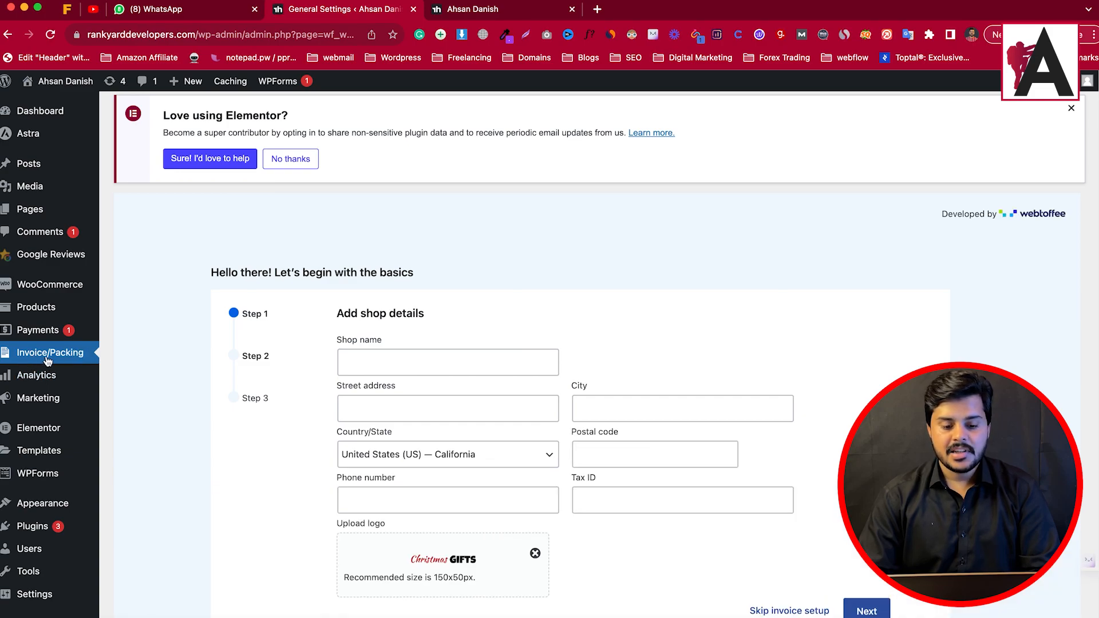
{"action": "scroll", "coordinate": [421, 360], "scroll_direction": "down", "scroll_amount": 2}
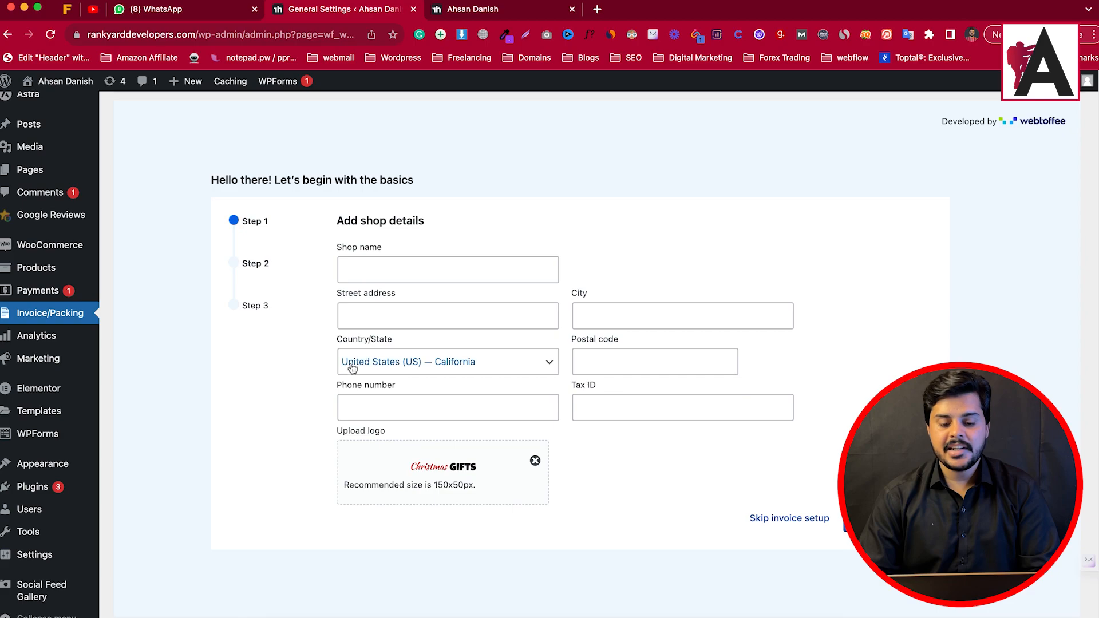
Enter Christmas Gifts as the shop name in the shop details
{"action": "left_click", "coordinate": [398, 272]}
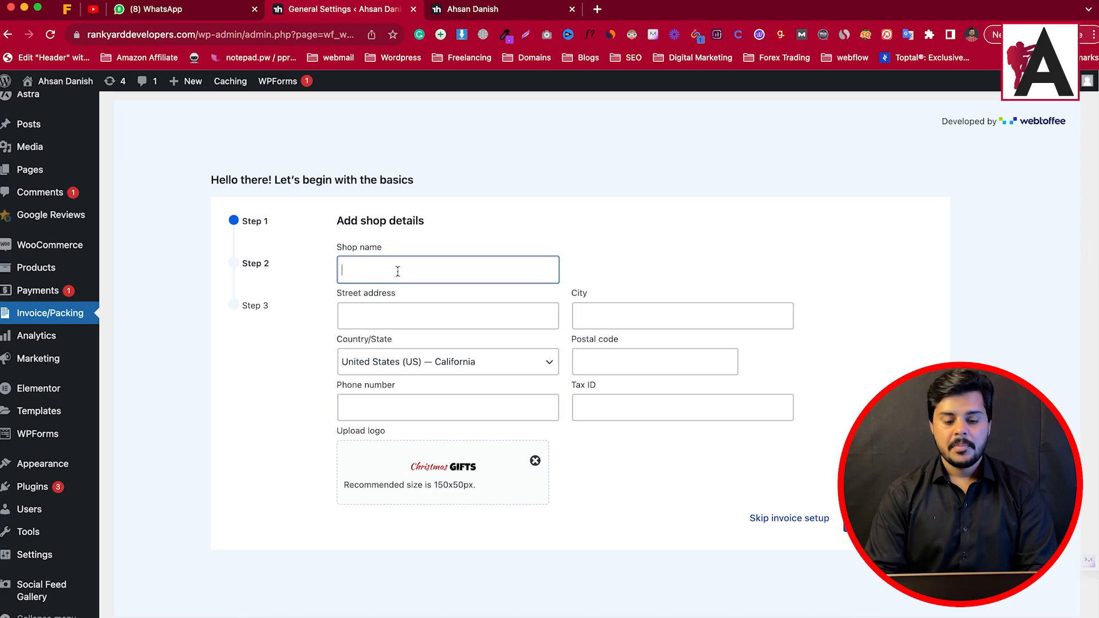
{"action": "type", "text": "Chr"}
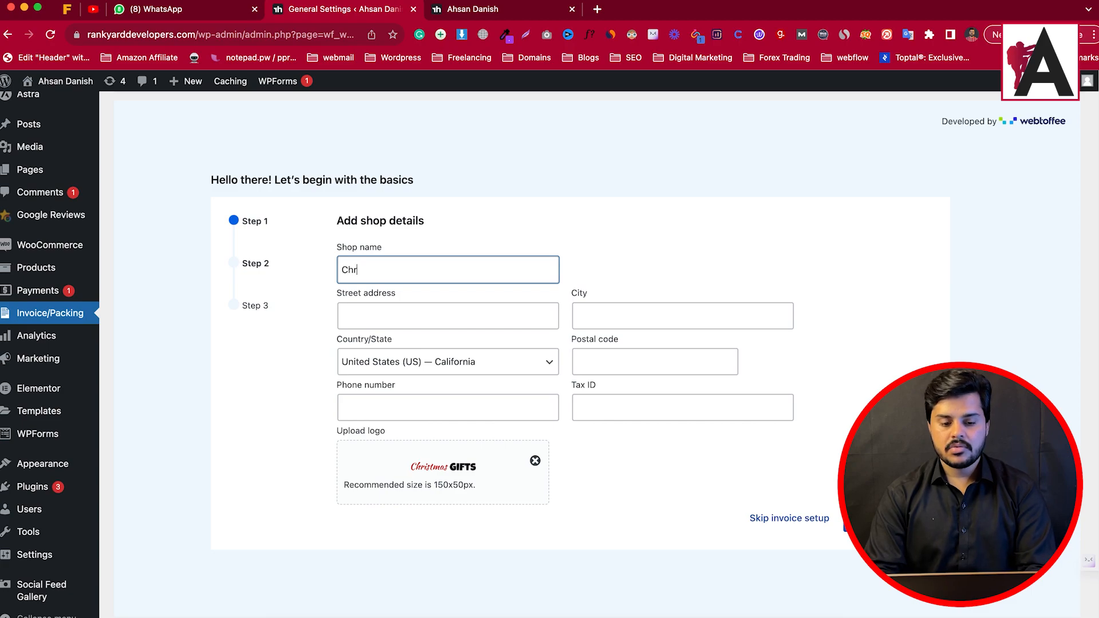
{"action": "type", "text": "istmas "}
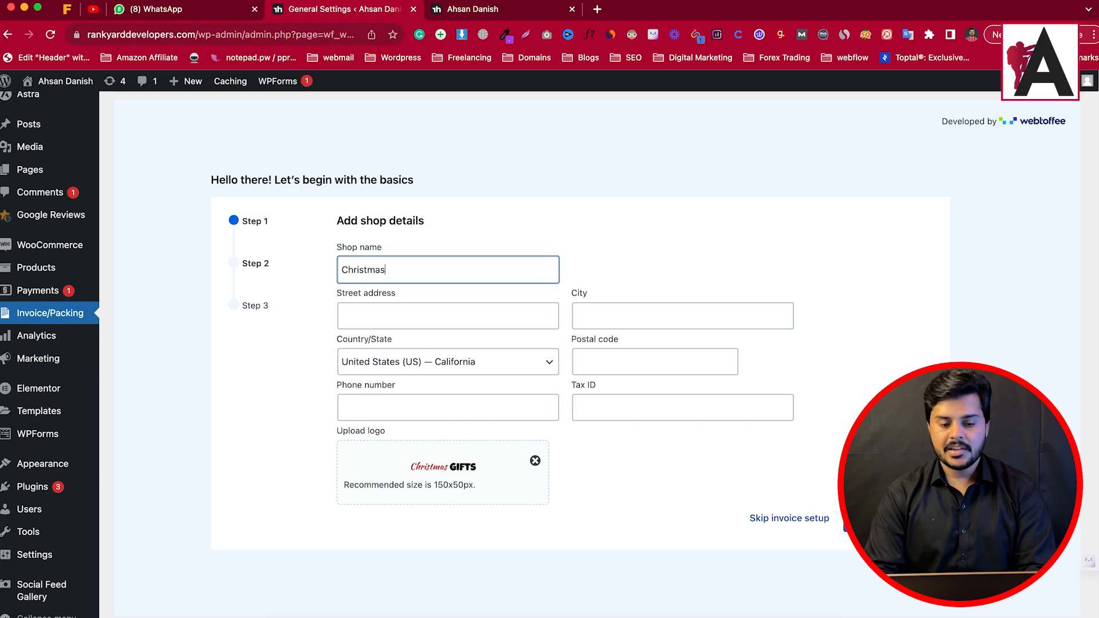
{"action": "type", "text": "Gifts"}
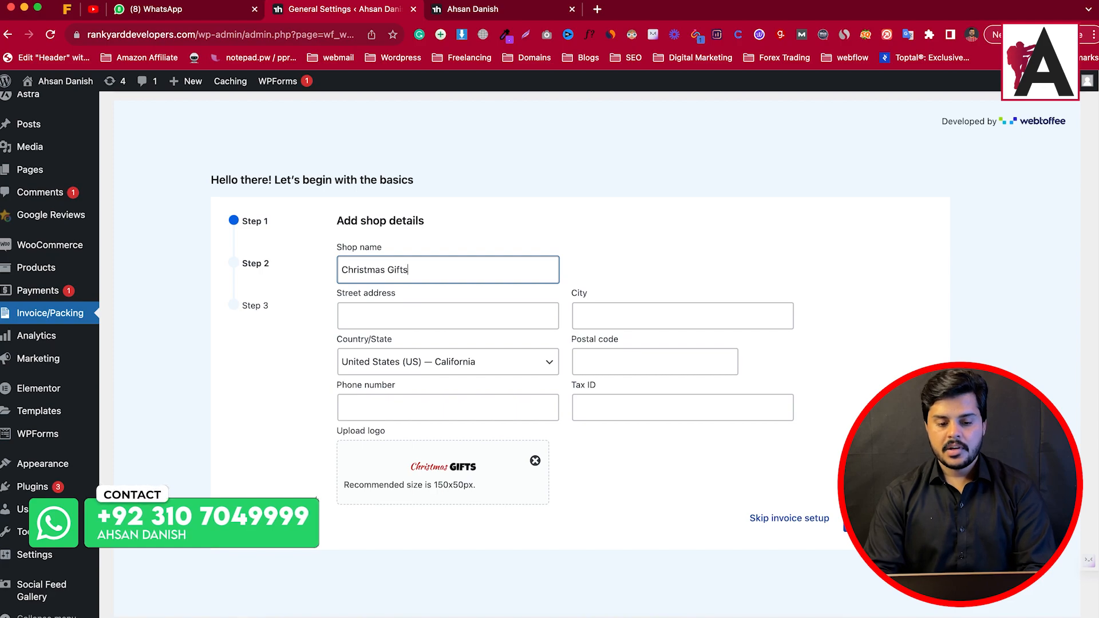
Fill in the shop's address, city, postal code and phone number from a saved address, leave the tax ID empty and continue to step 2
{"action": "left_click", "coordinate": [436, 321]}
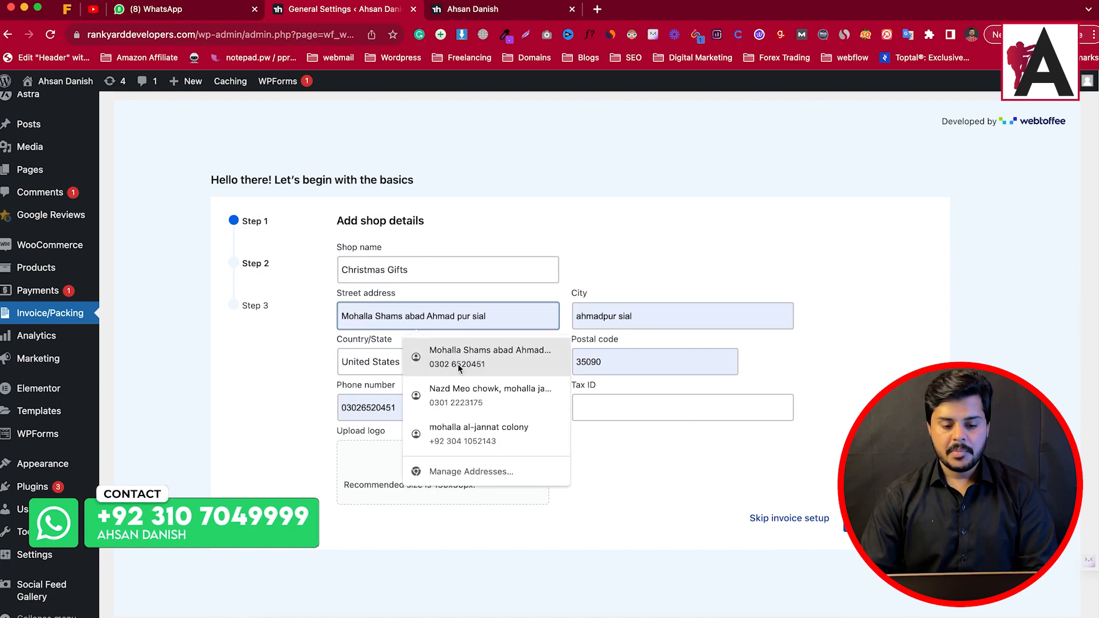
{"action": "left_click", "coordinate": [473, 407]}
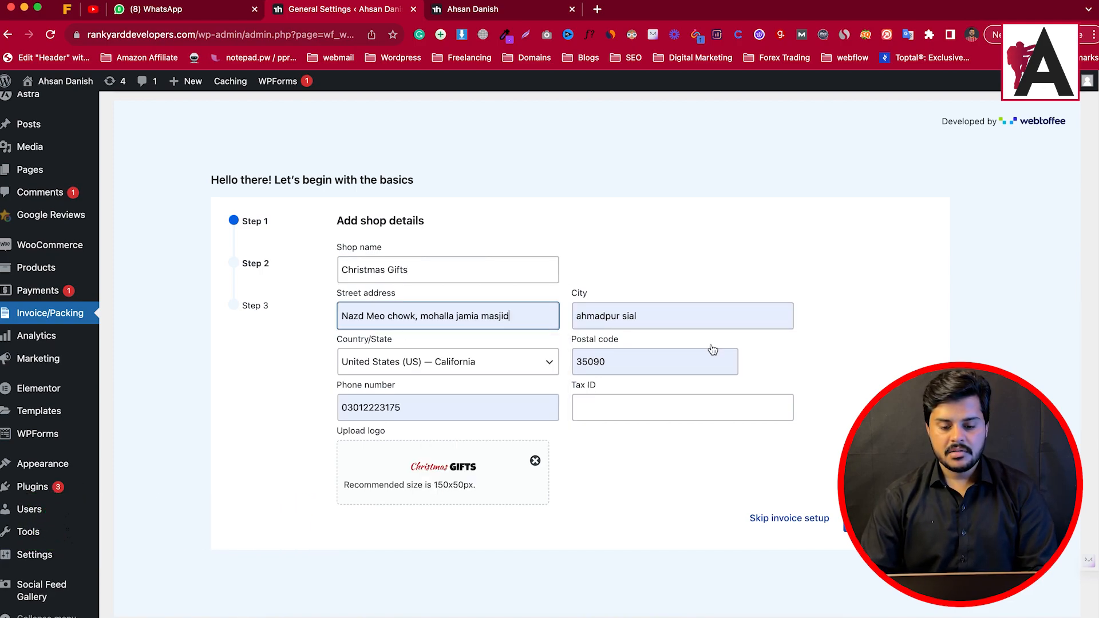
{"action": "left_click", "coordinate": [601, 407]}
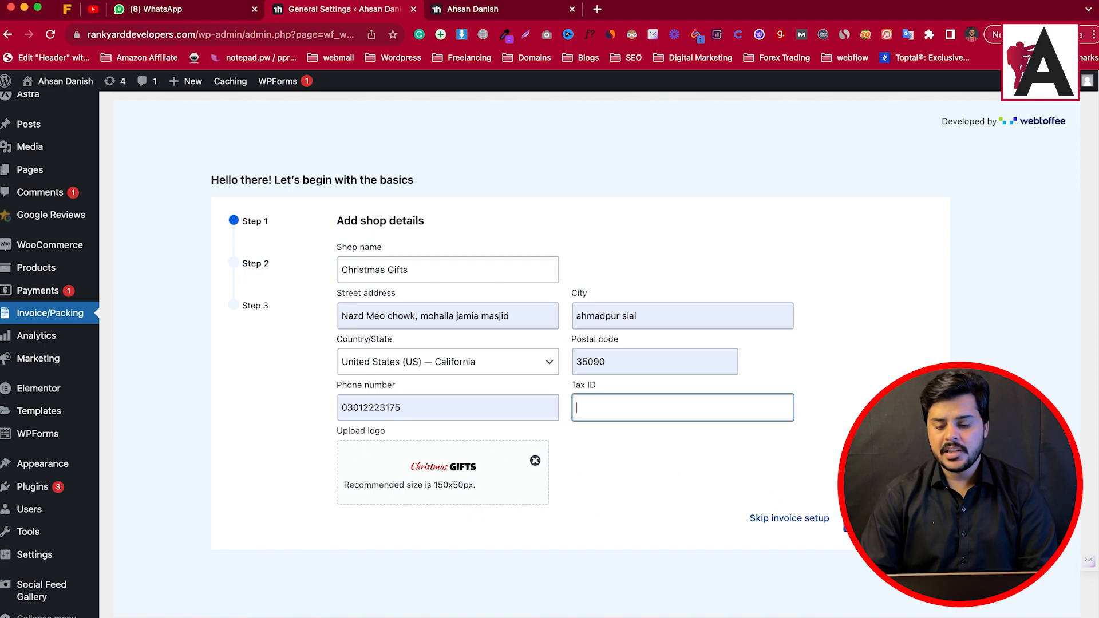
{"action": "left_click", "coordinate": [876, 517]}
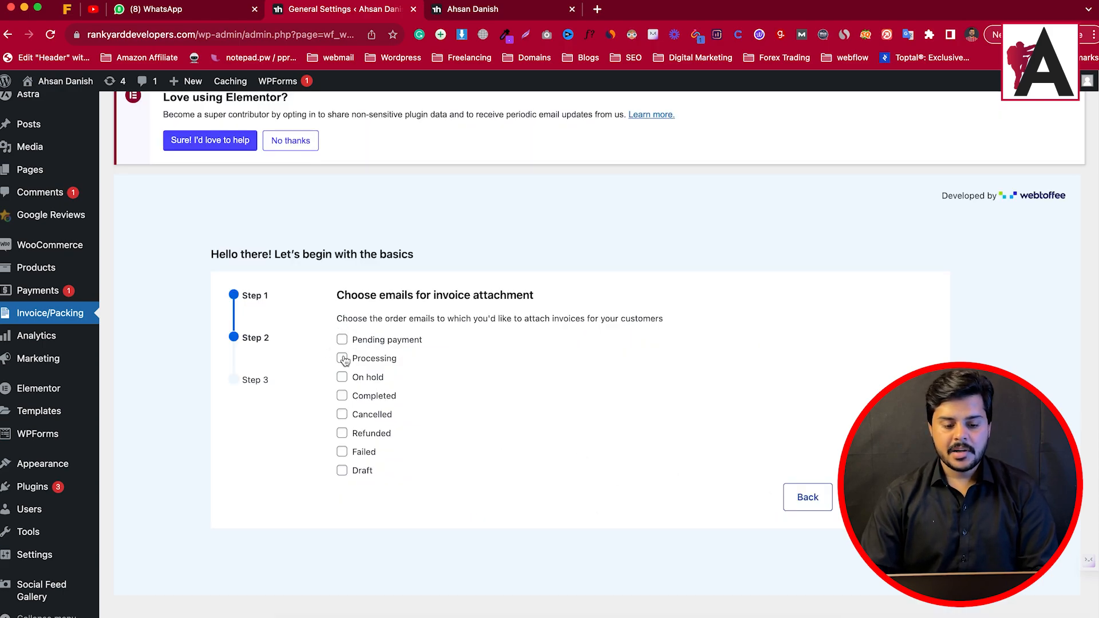
Attach invoices to the Pending payment, Processing, On hold, Completed, Cancelled and Refunded order emails and continue to step 3
{"action": "left_click_drag", "start_coordinate": [337, 304], "coordinate": [544, 292]}
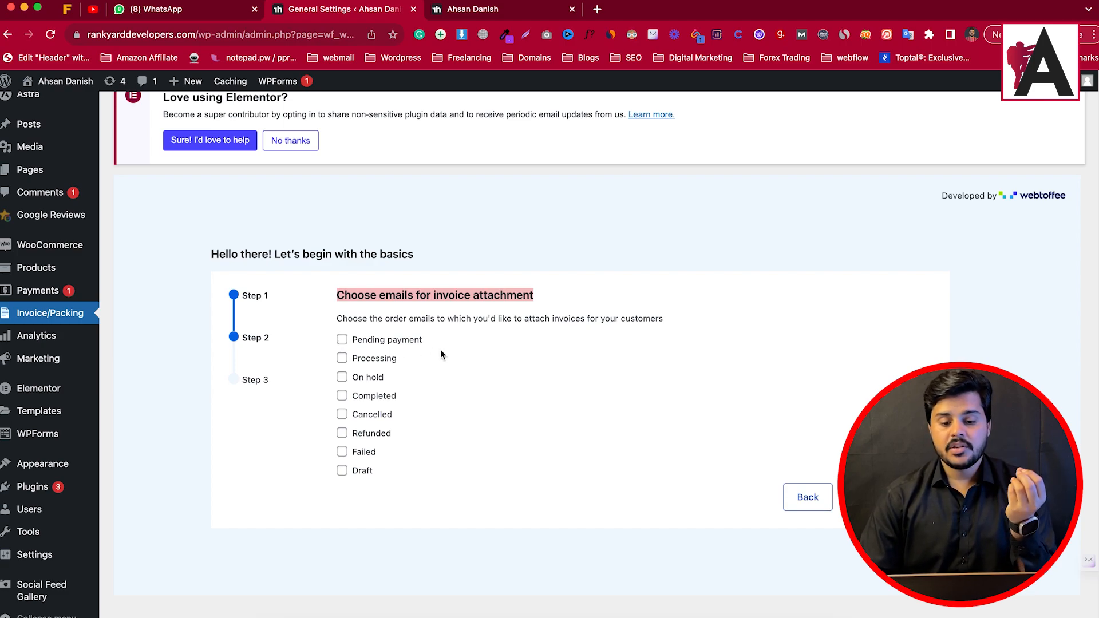
{"action": "left_click_drag", "start_coordinate": [336, 318], "coordinate": [670, 324]}
{"action": "left_click", "coordinate": [341, 340]}
{"action": "left_click", "coordinate": [342, 358]}
{"action": "left_click", "coordinate": [342, 376]}
{"action": "left_click", "coordinate": [341, 395]}
{"action": "left_click", "coordinate": [341, 415]}
{"action": "left_click", "coordinate": [341, 433]}
{"action": "left_click", "coordinate": [342, 452]}
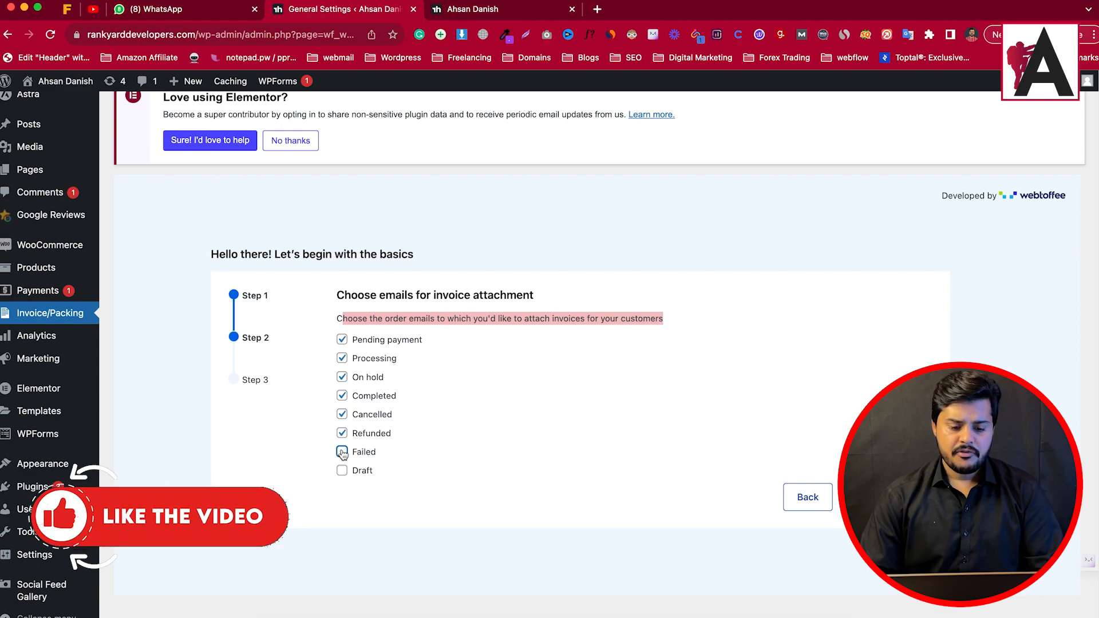
{"action": "left_click", "coordinate": [342, 452]}
{"action": "left_click", "coordinate": [342, 452]}
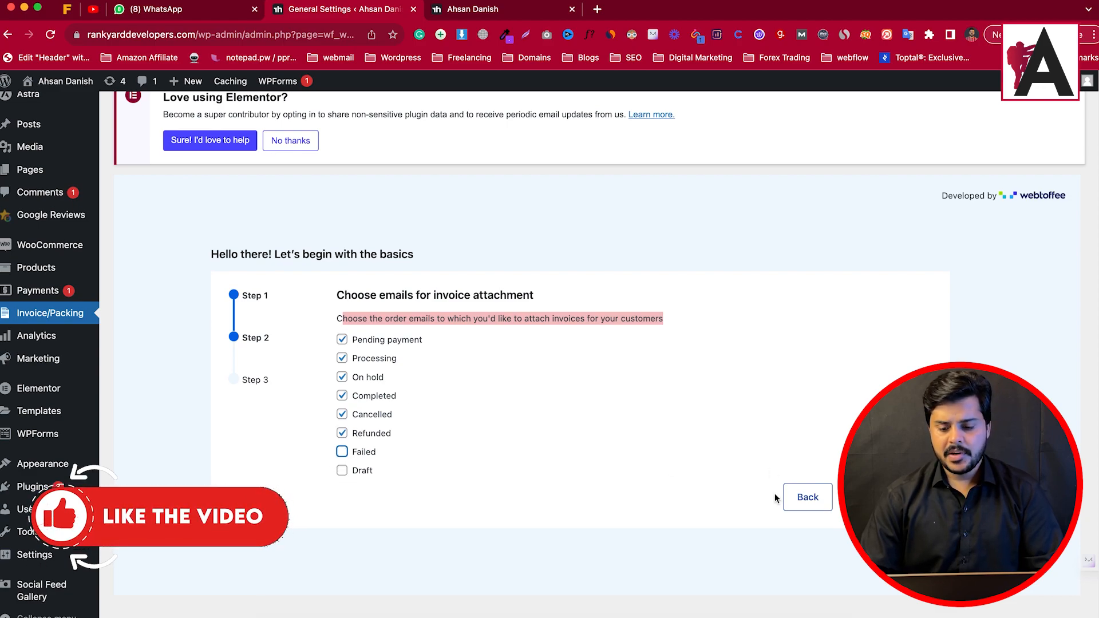
{"action": "left_click", "coordinate": [867, 497]}
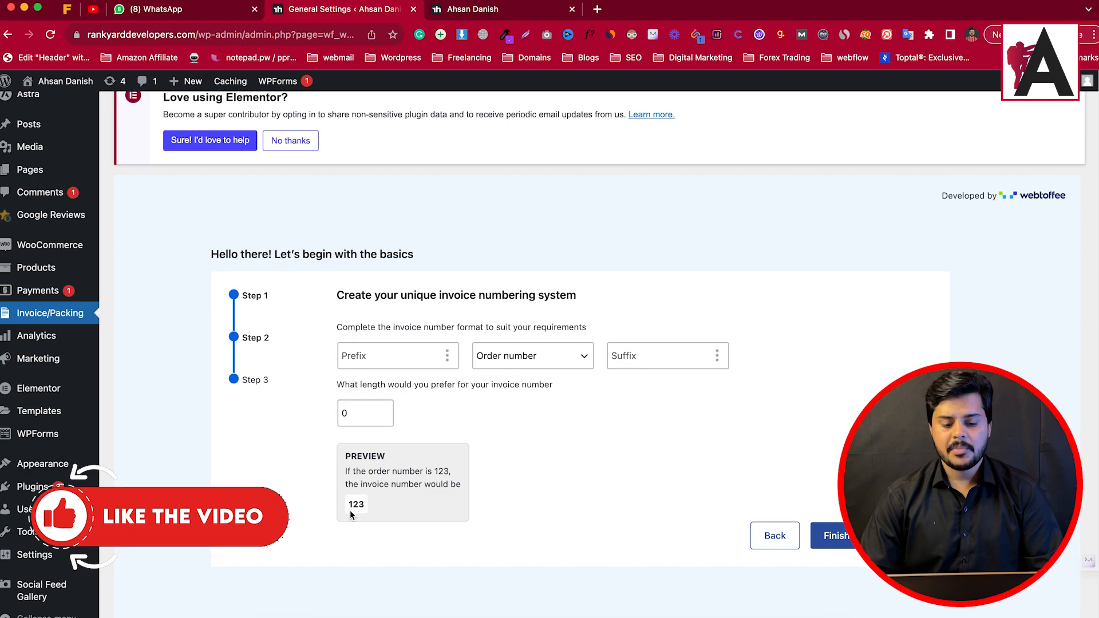
Keep the default order-number invoice numbering without prefix or suffix, finish the invoice setup and dismiss the confirmation
{"action": "left_click_drag", "start_coordinate": [346, 453], "coordinate": [443, 495]}
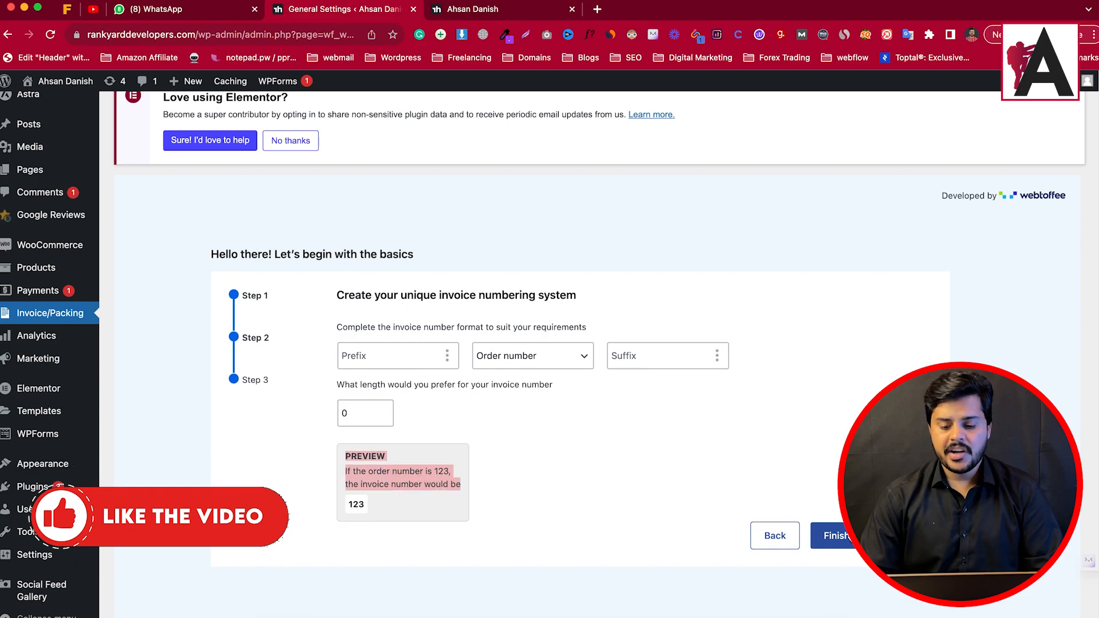
{"action": "left_click", "coordinate": [819, 544]}
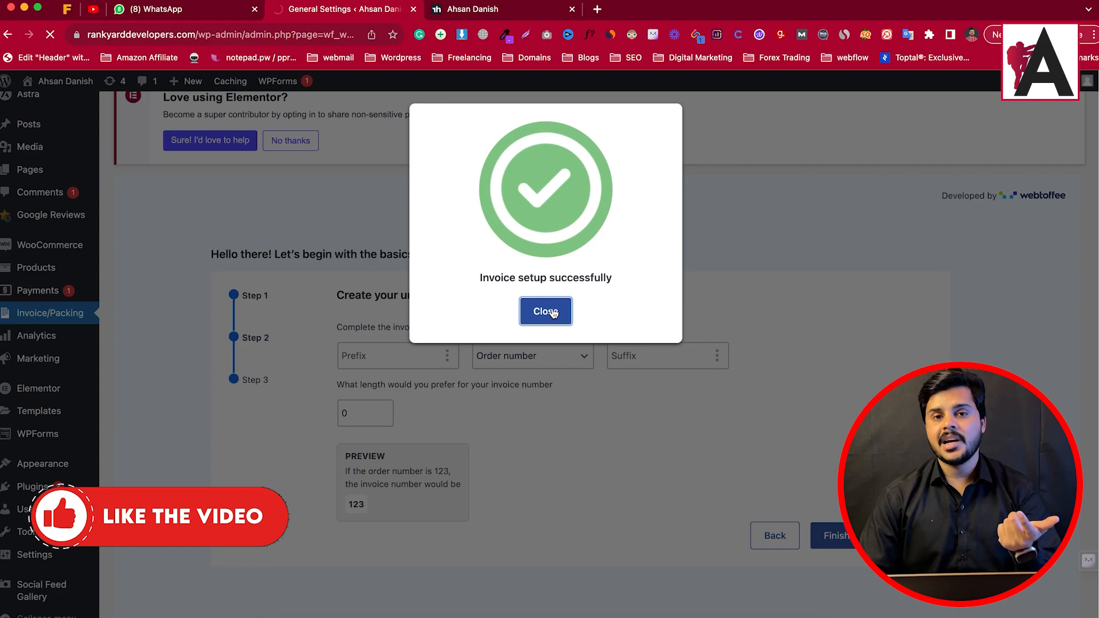
{"action": "left_click", "coordinate": [553, 313]}
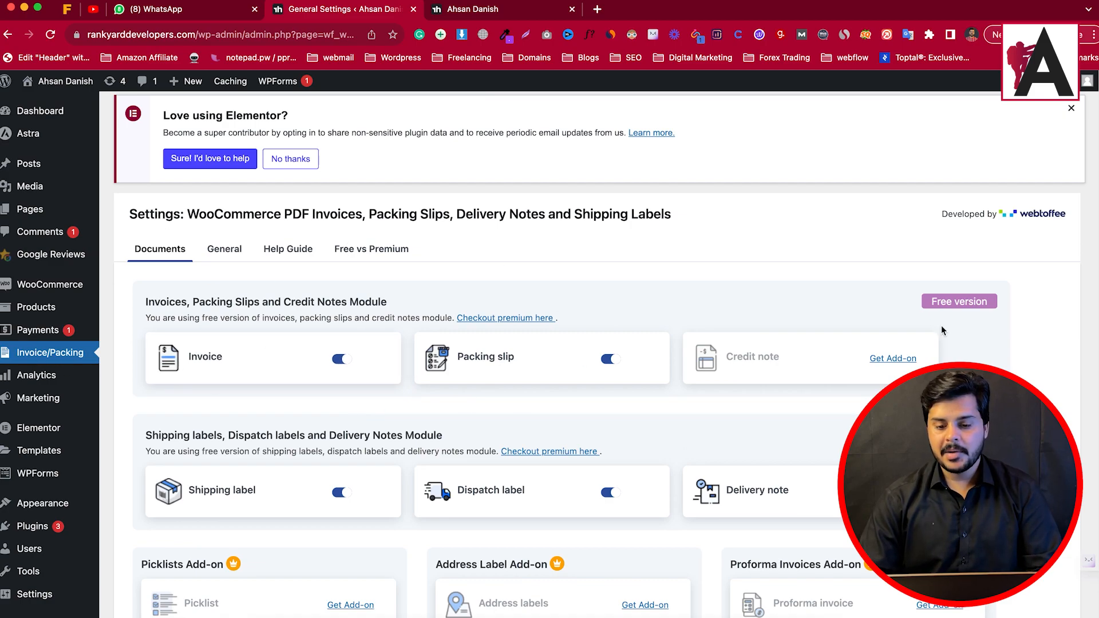
Look over the available document modules and switch the Invoice document off and back on
{"action": "scroll", "coordinate": [509, 463], "scroll_direction": "down", "scroll_amount": 2}
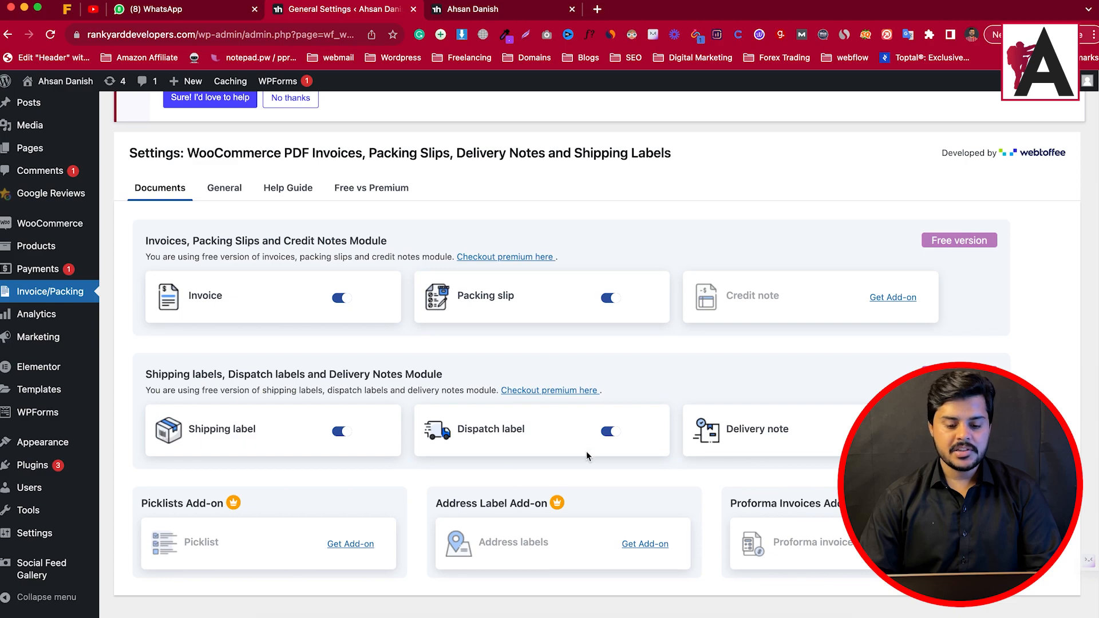
{"action": "scroll", "coordinate": [321, 366], "scroll_direction": "up", "scroll_amount": 1}
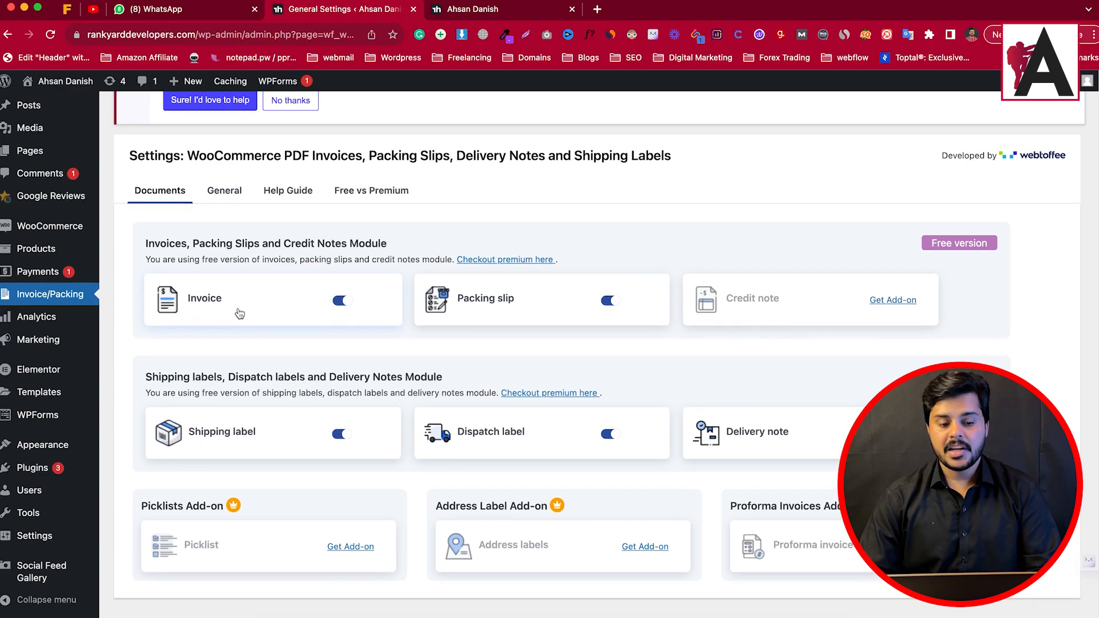
{"action": "left_click", "coordinate": [342, 303]}
{"action": "left_click", "coordinate": [346, 302]}
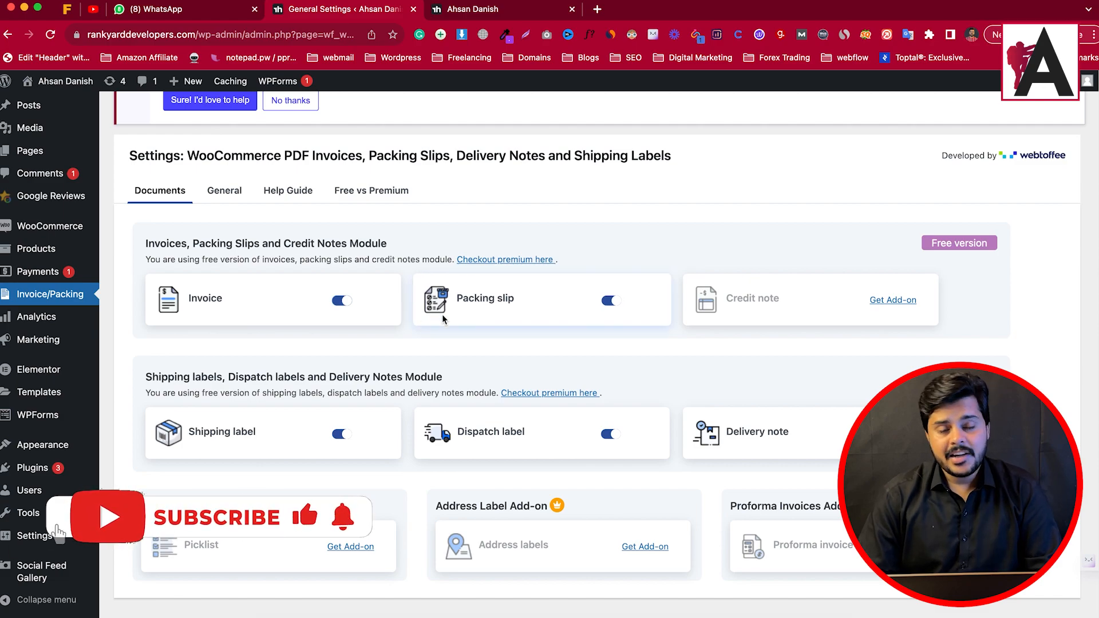
Review the plugin's general settings, including the company details, address details and print button options
{"action": "left_click", "coordinate": [228, 197]}
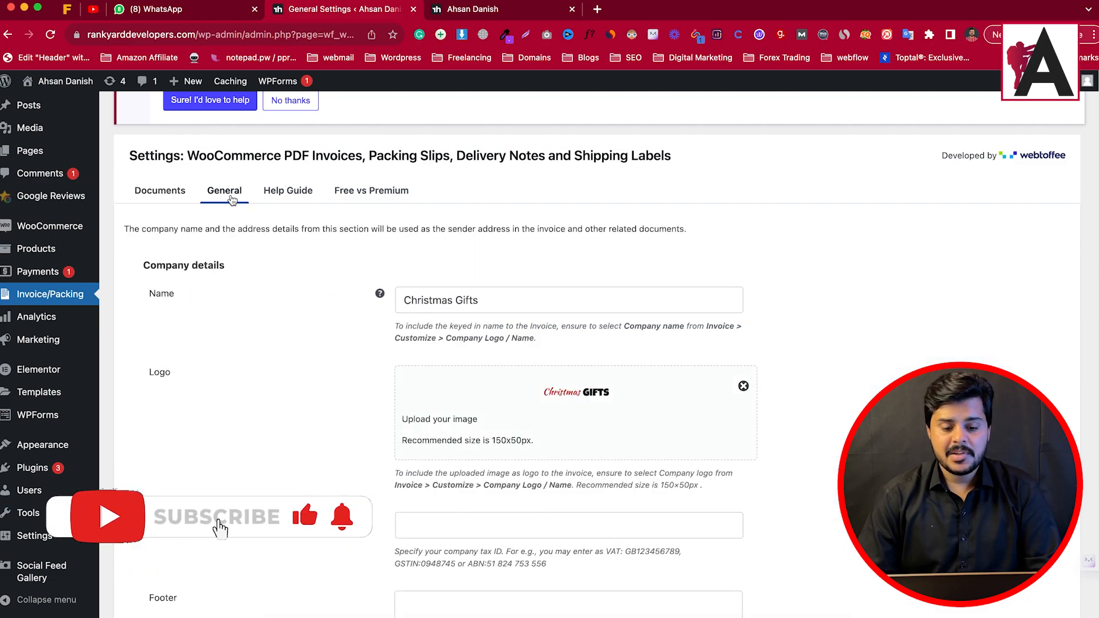
{"action": "scroll", "coordinate": [454, 463], "scroll_direction": "down", "scroll_amount": 2}
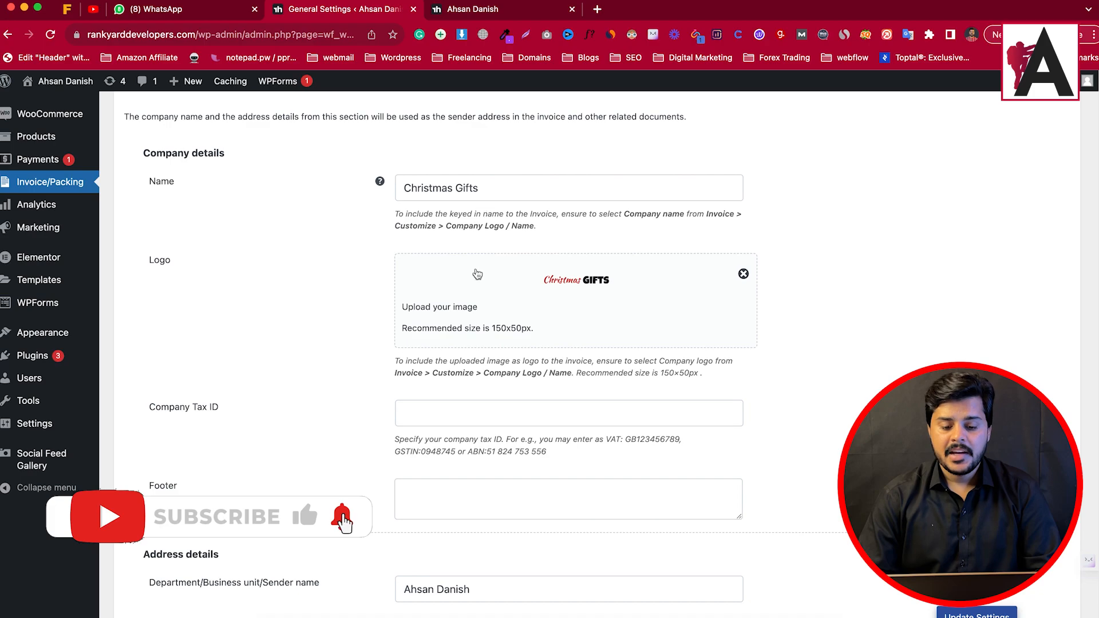
{"action": "scroll", "coordinate": [452, 458], "scroll_direction": "down", "scroll_amount": 12}
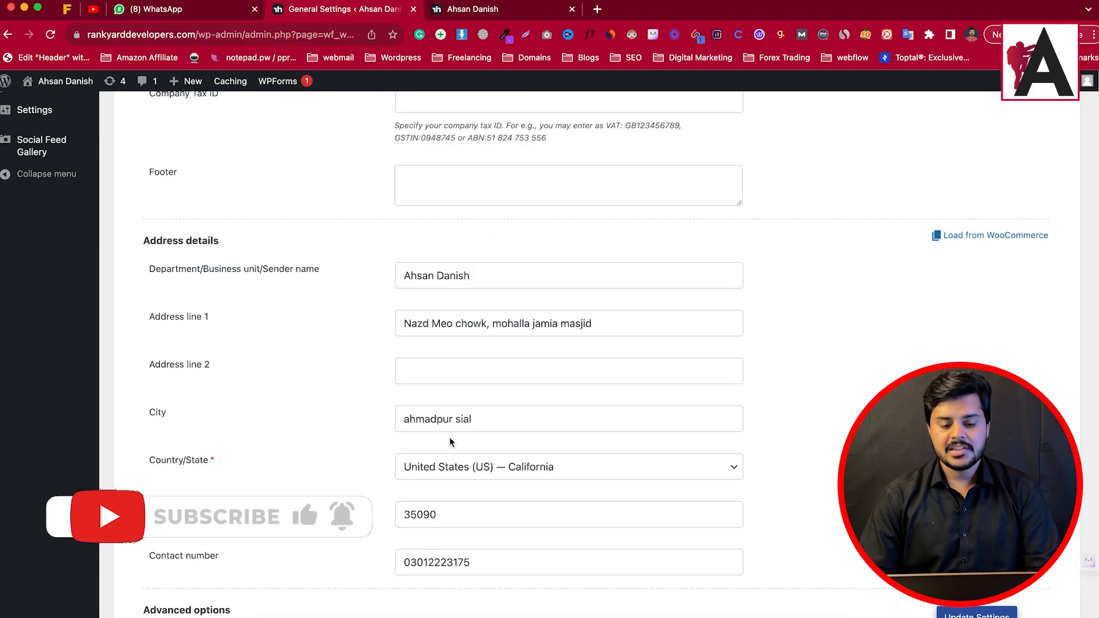
{"action": "scroll", "coordinate": [458, 509], "scroll_direction": "down", "scroll_amount": 4}
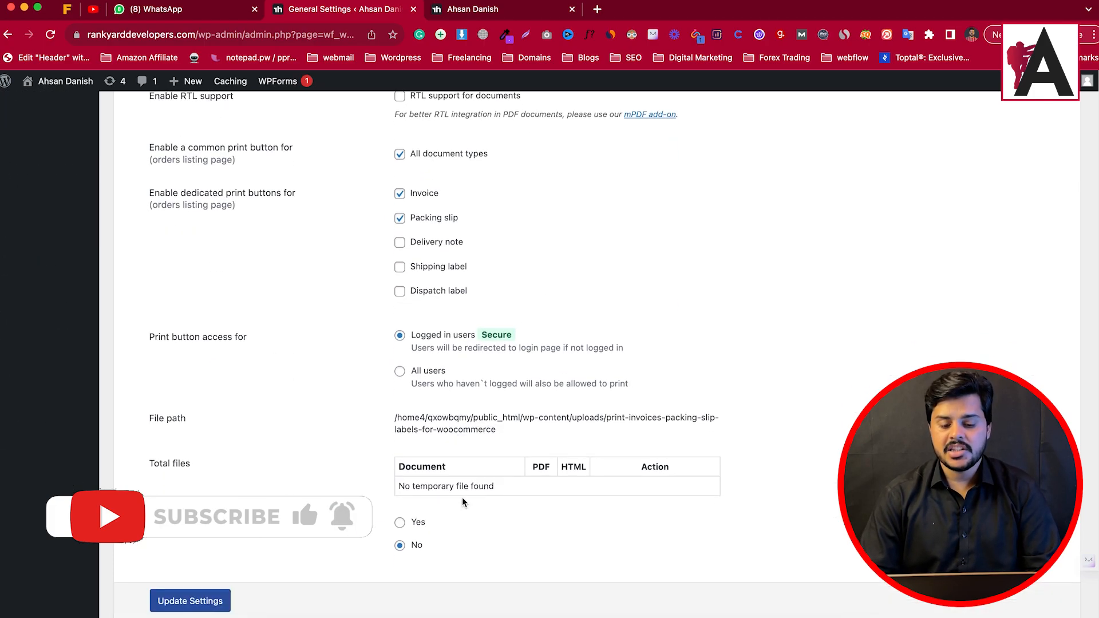
{"action": "scroll", "coordinate": [403, 468], "scroll_direction": "up", "scroll_amount": 20}
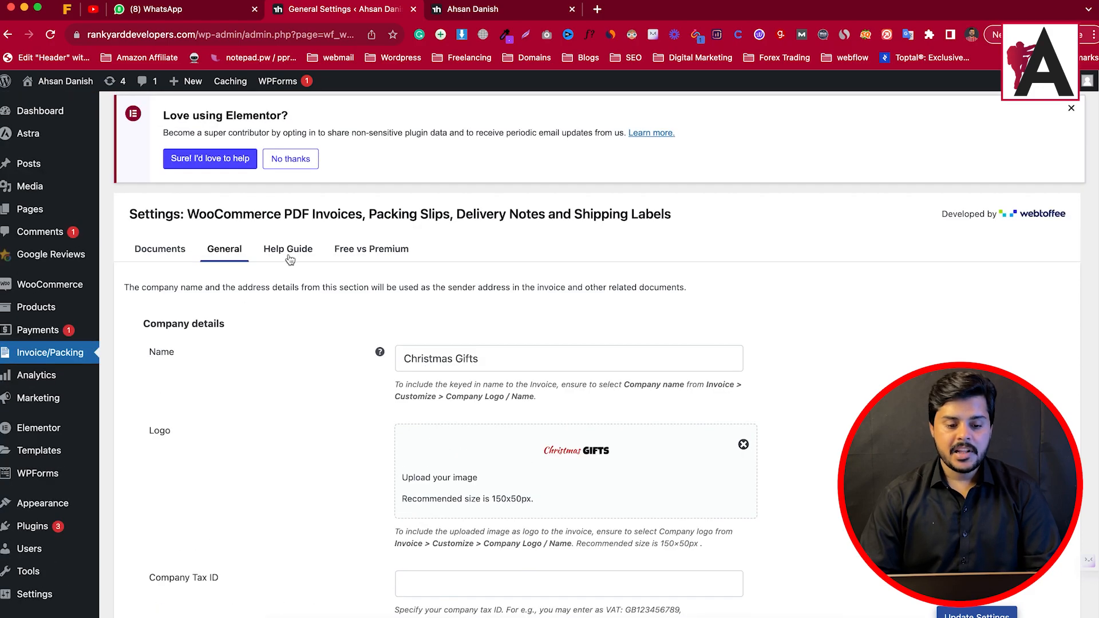
Look through the Help Guide's filter list and its help links
{"action": "left_click", "coordinate": [297, 252]}
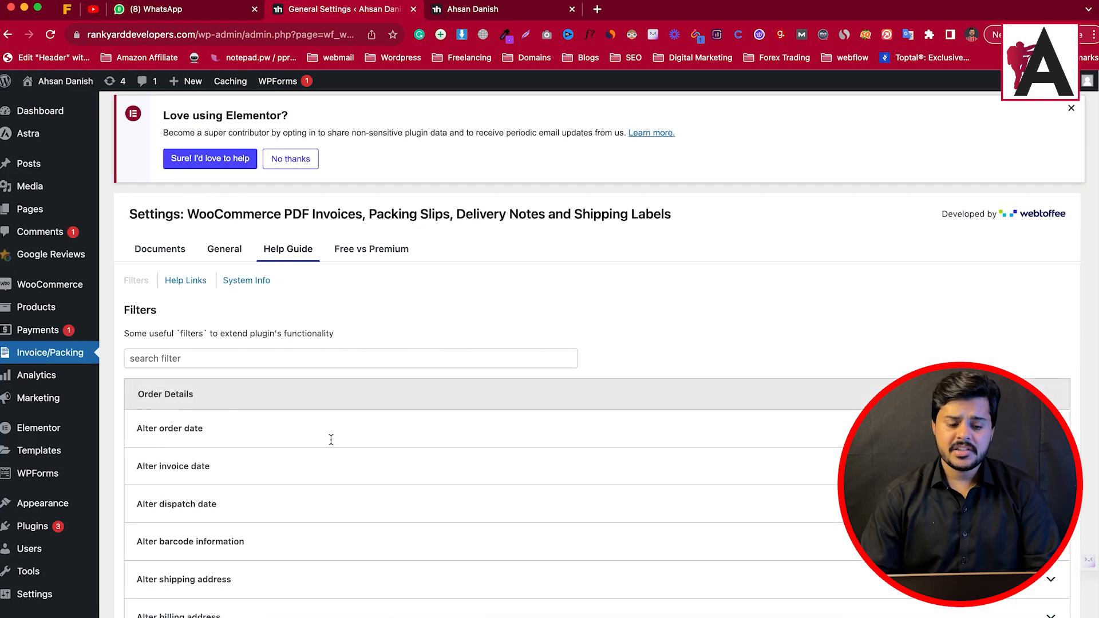
{"action": "scroll", "coordinate": [322, 448], "scroll_direction": "down", "scroll_amount": 7}
{"action": "scroll", "coordinate": [331, 387], "scroll_direction": "up", "scroll_amount": 7}
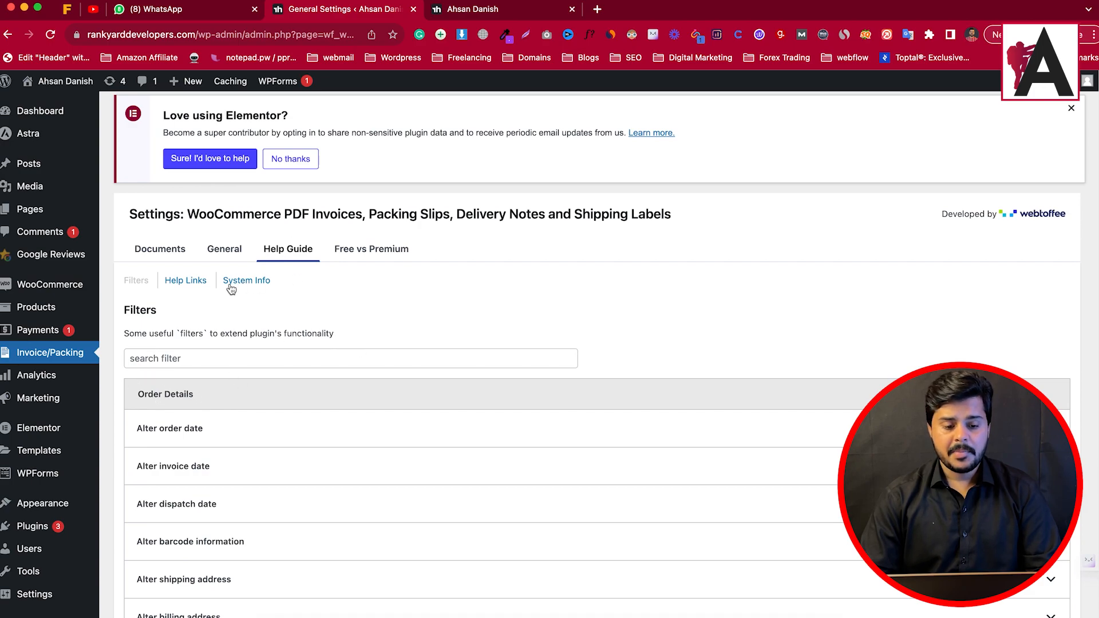
{"action": "left_click", "coordinate": [185, 281]}
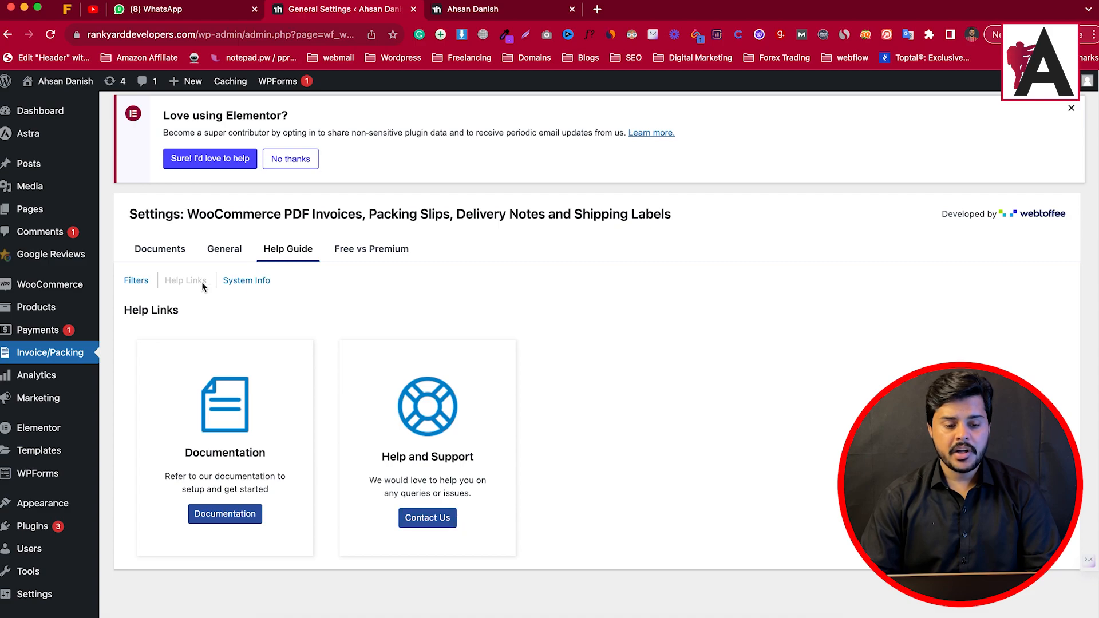
Browse the Help Guide's order and product table filters and examine the code sample for altering the order date
{"action": "left_click", "coordinate": [137, 280]}
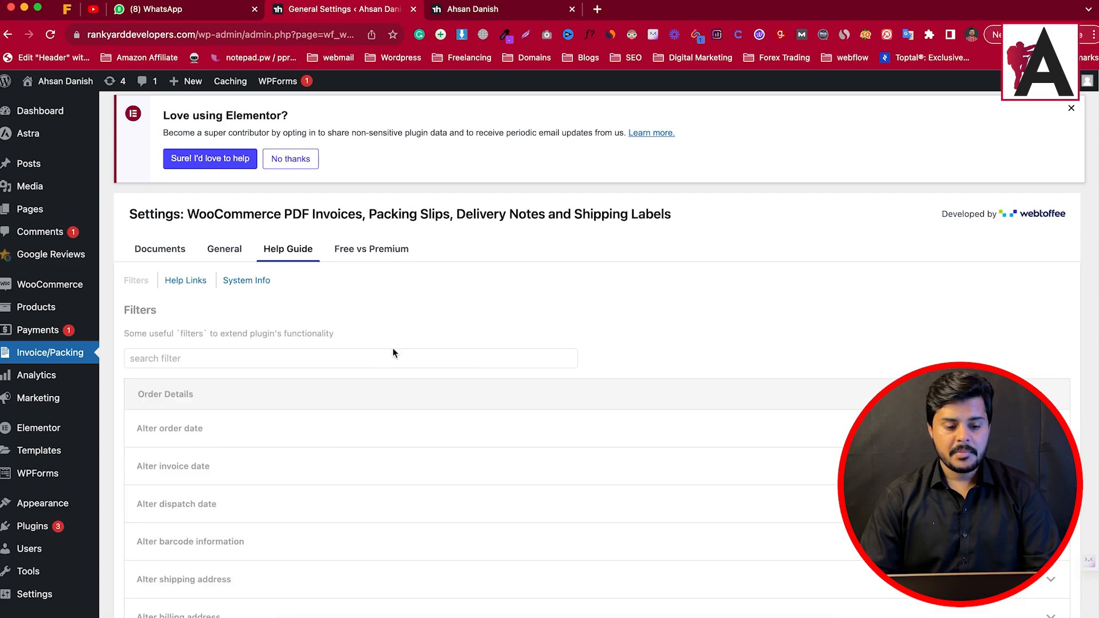
{"action": "scroll", "coordinate": [750, 386], "scroll_direction": "down", "scroll_amount": 5}
{"action": "left_click", "coordinate": [1053, 204]}
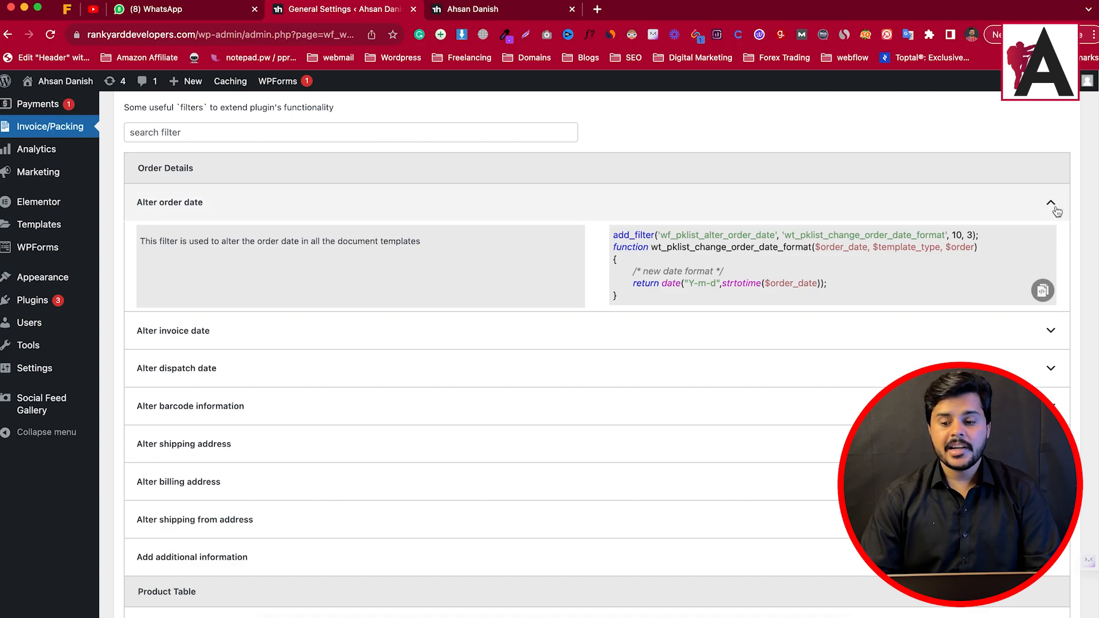
{"action": "left_click", "coordinate": [1056, 209]}
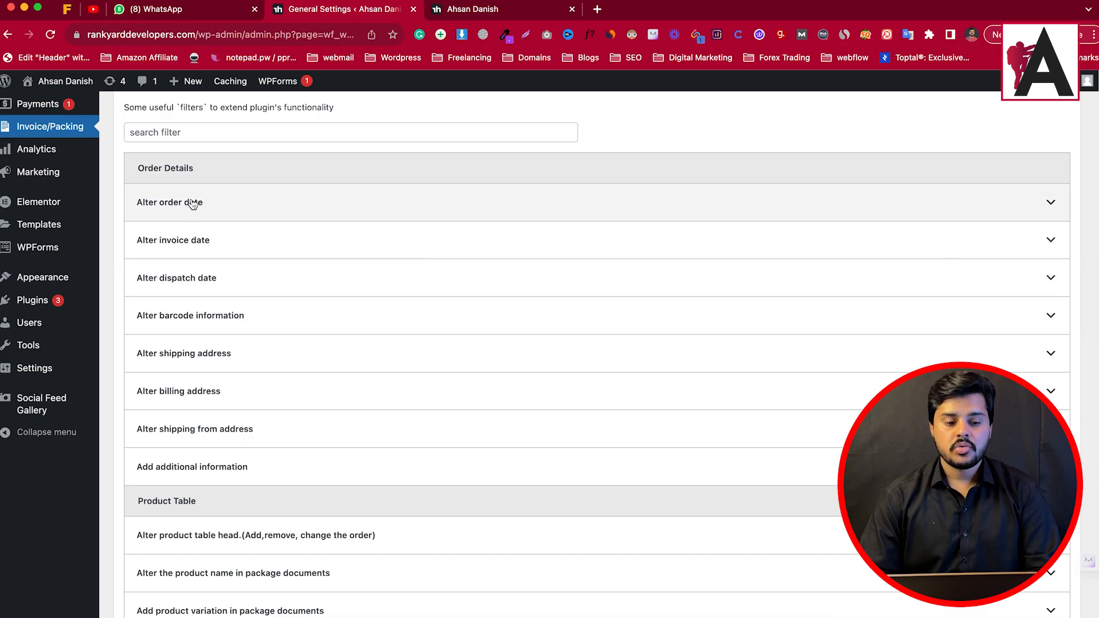
{"action": "scroll", "coordinate": [262, 368], "scroll_direction": "down", "scroll_amount": 6}
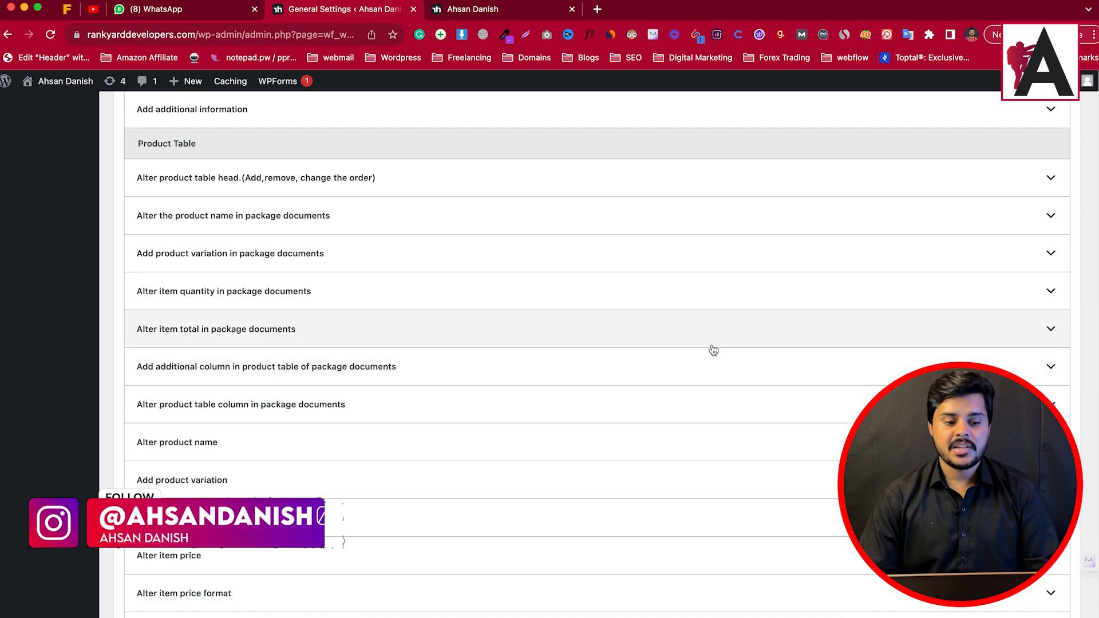
{"action": "scroll", "coordinate": [690, 373], "scroll_direction": "up", "scroll_amount": 15}
{"action": "mouse_move", "coordinate": [40, 532]}
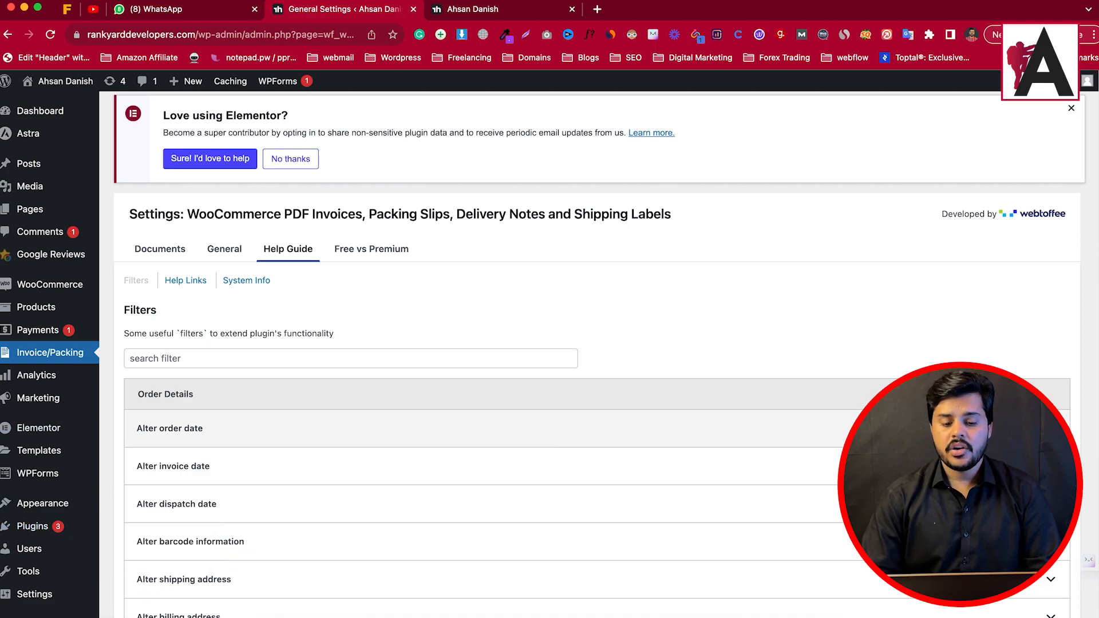
{"action": "left_click", "coordinate": [412, 429]}
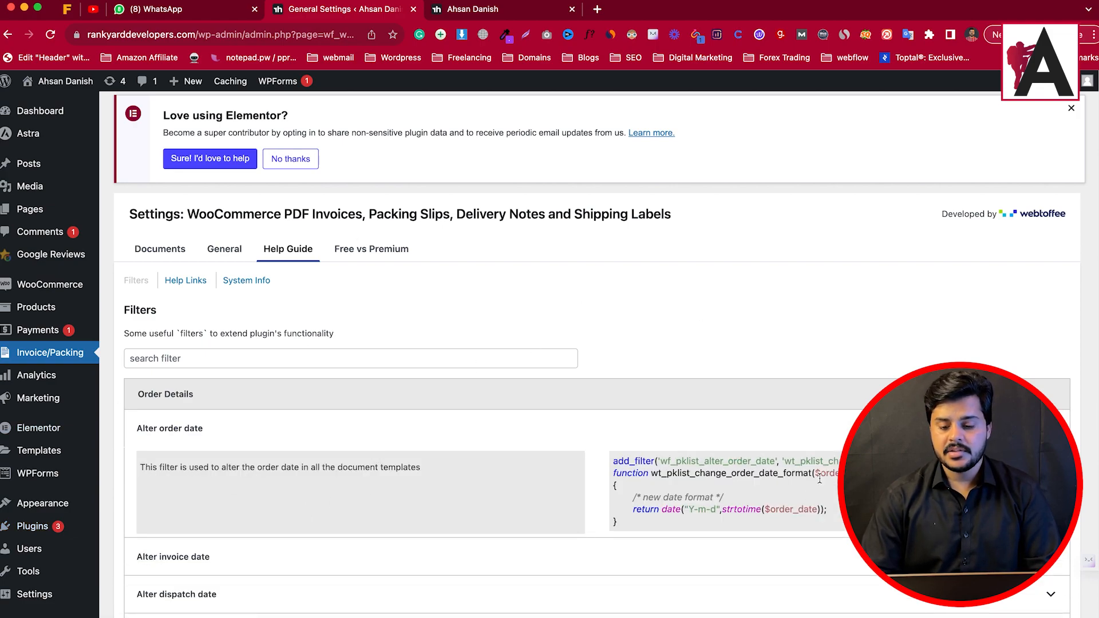
Collapse the Alter order date filter and review the Free vs Premium feature comparison, ending back at the document modules
{"action": "left_click_drag", "start_coordinate": [681, 525], "coordinate": [589, 465]}
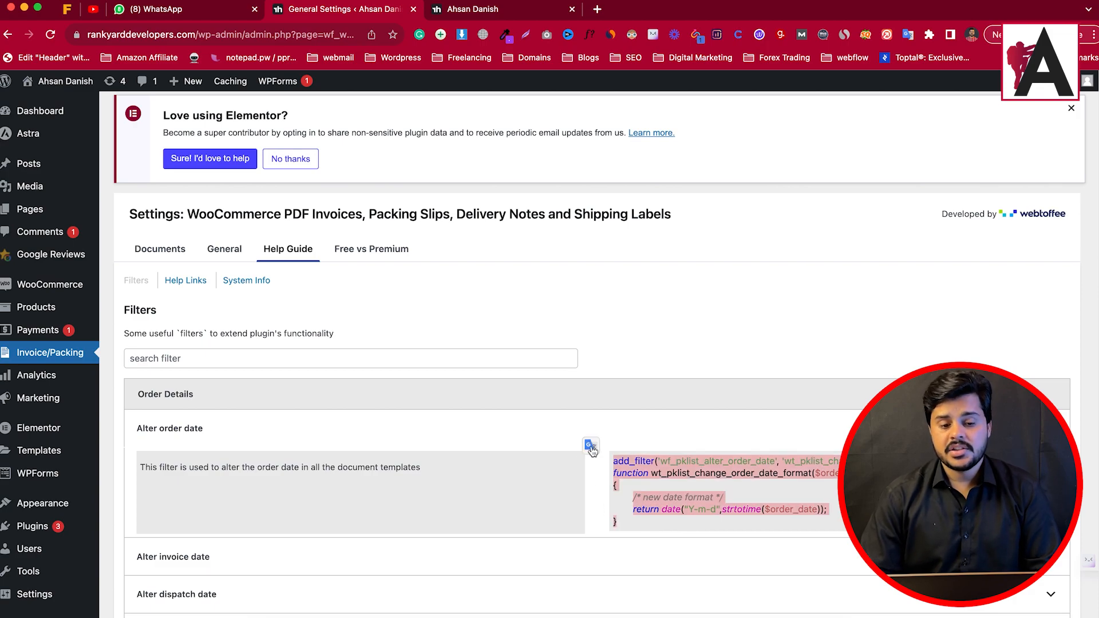
{"action": "left_click", "coordinate": [446, 428]}
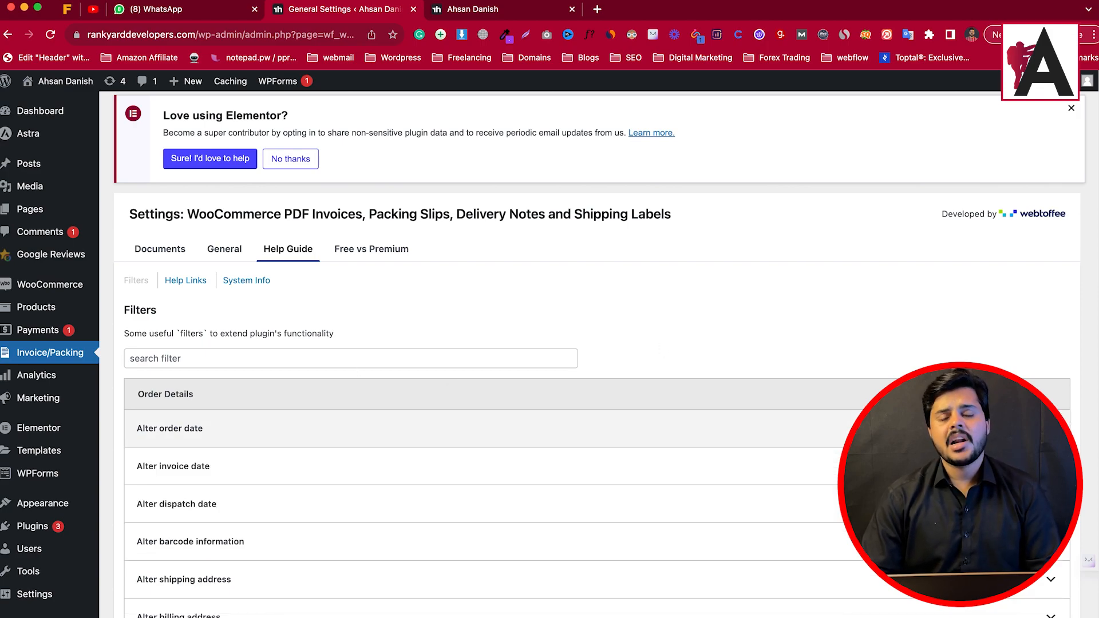
{"action": "left_click", "coordinate": [387, 262]}
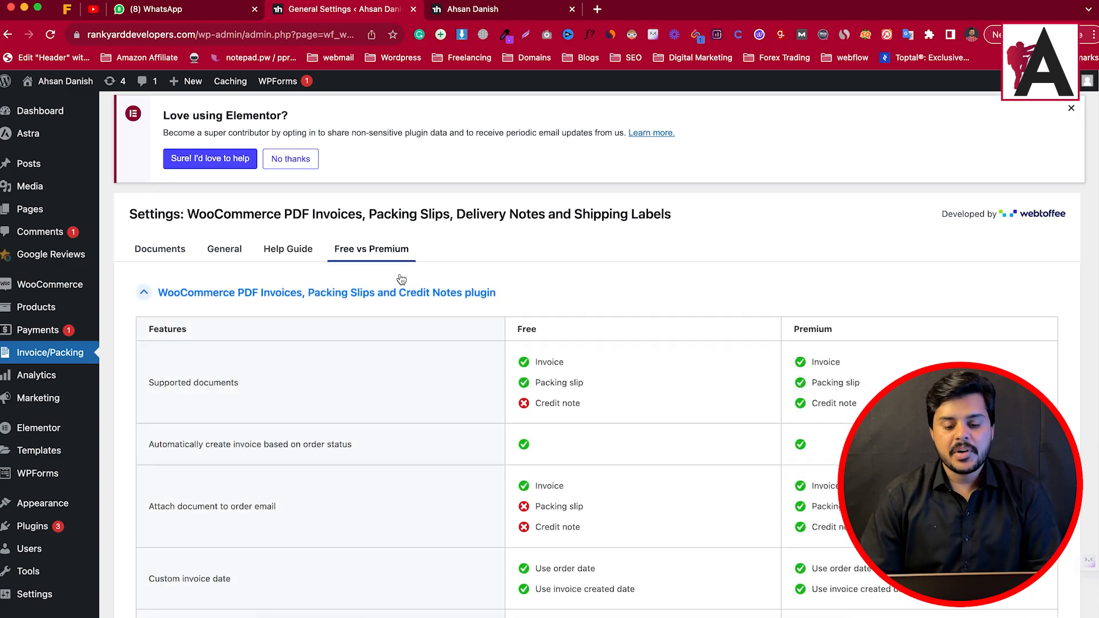
{"action": "scroll", "coordinate": [744, 356], "scroll_direction": "down", "scroll_amount": 5}
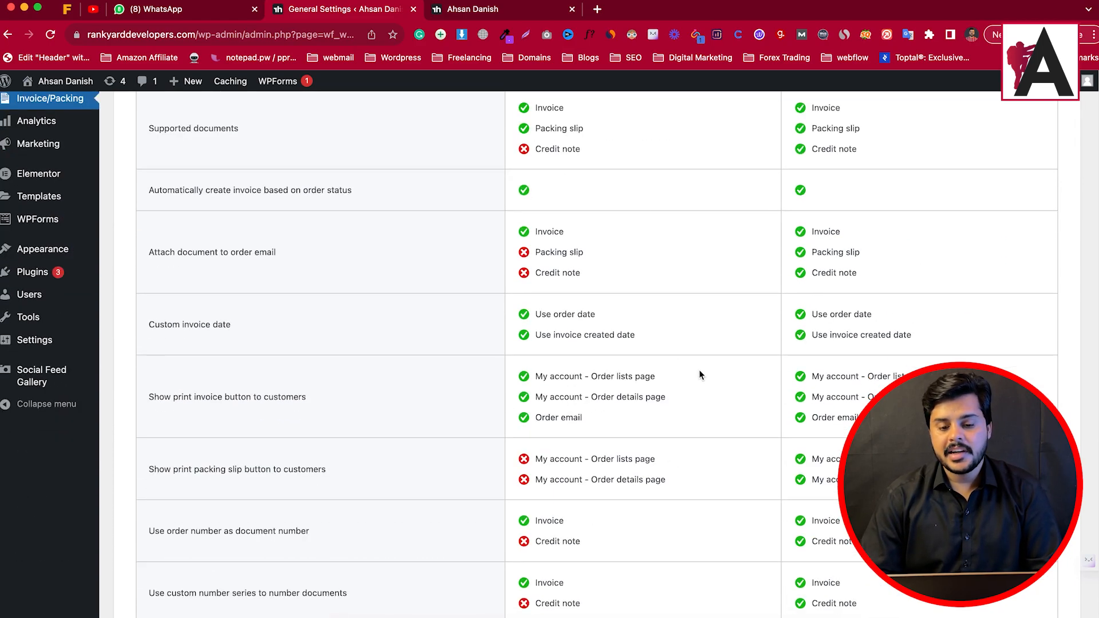
{"action": "scroll", "coordinate": [699, 371], "scroll_direction": "down", "scroll_amount": 4}
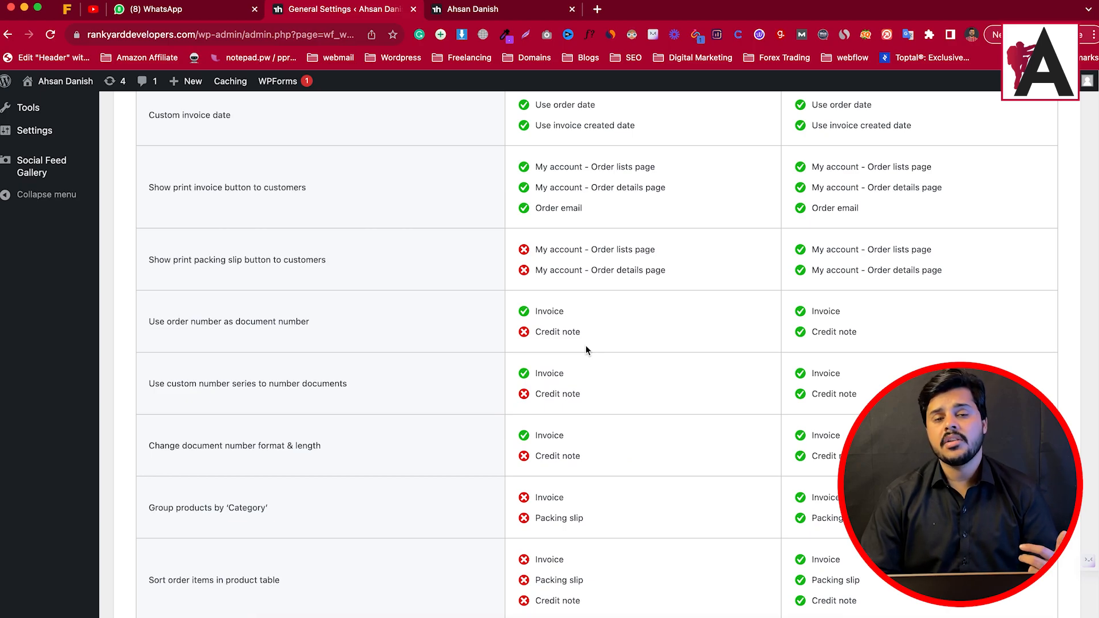
{"action": "scroll", "coordinate": [595, 352], "scroll_direction": "up", "scroll_amount": 8}
{"action": "scroll", "coordinate": [603, 360], "scroll_direction": "down", "scroll_amount": 15}
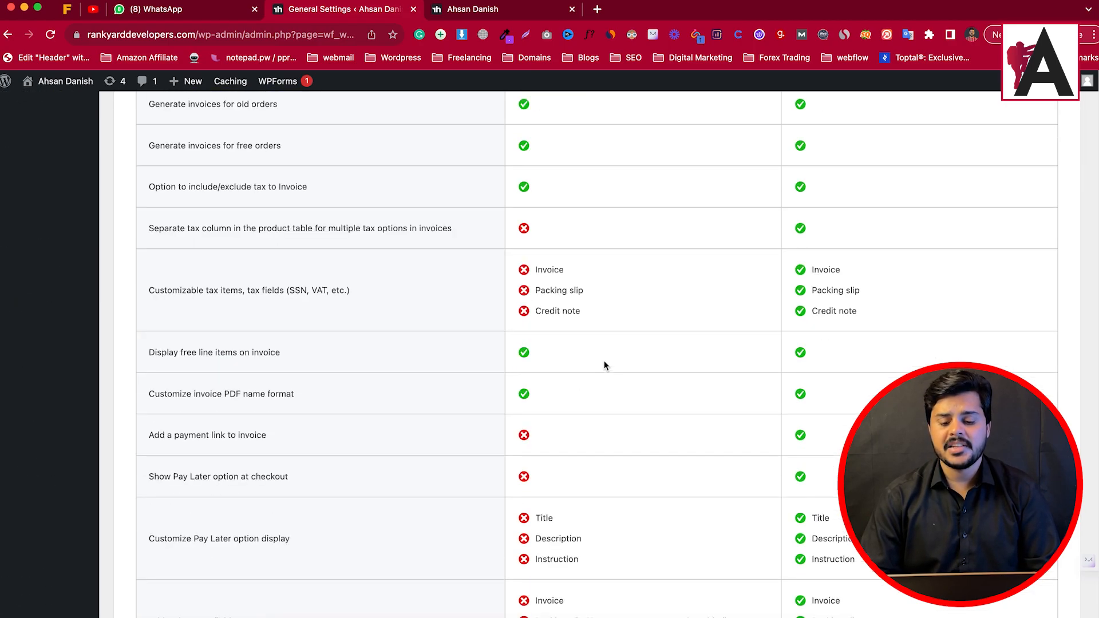
{"action": "scroll", "coordinate": [603, 359], "scroll_direction": "up", "scroll_amount": 13}
{"action": "scroll", "coordinate": [603, 358], "scroll_direction": "up", "scroll_amount": 4}
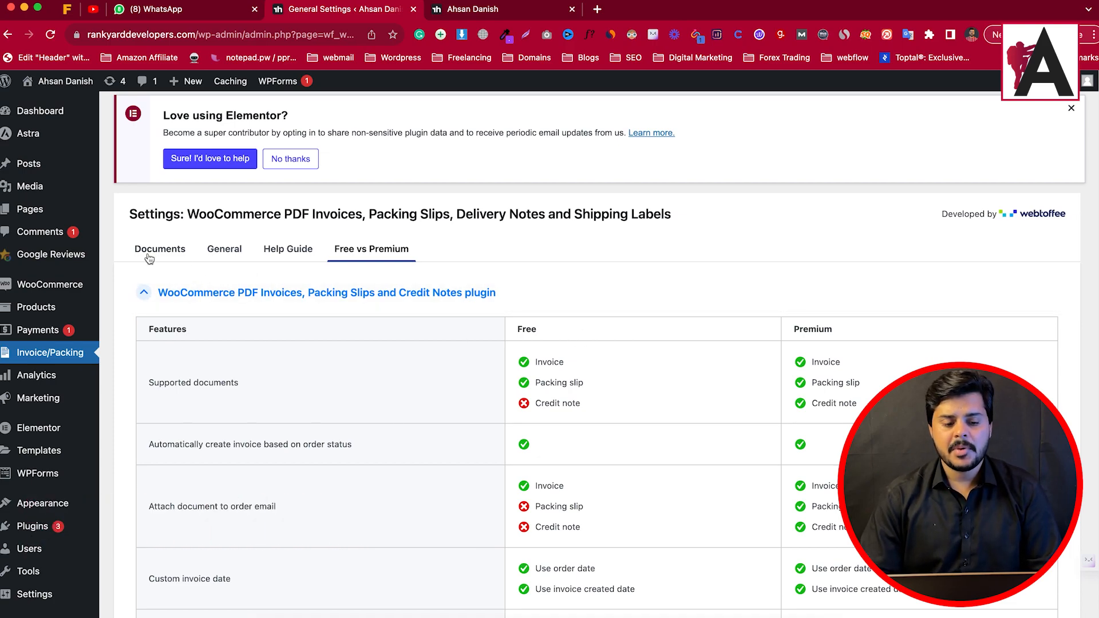
{"action": "left_click", "coordinate": [177, 255]}
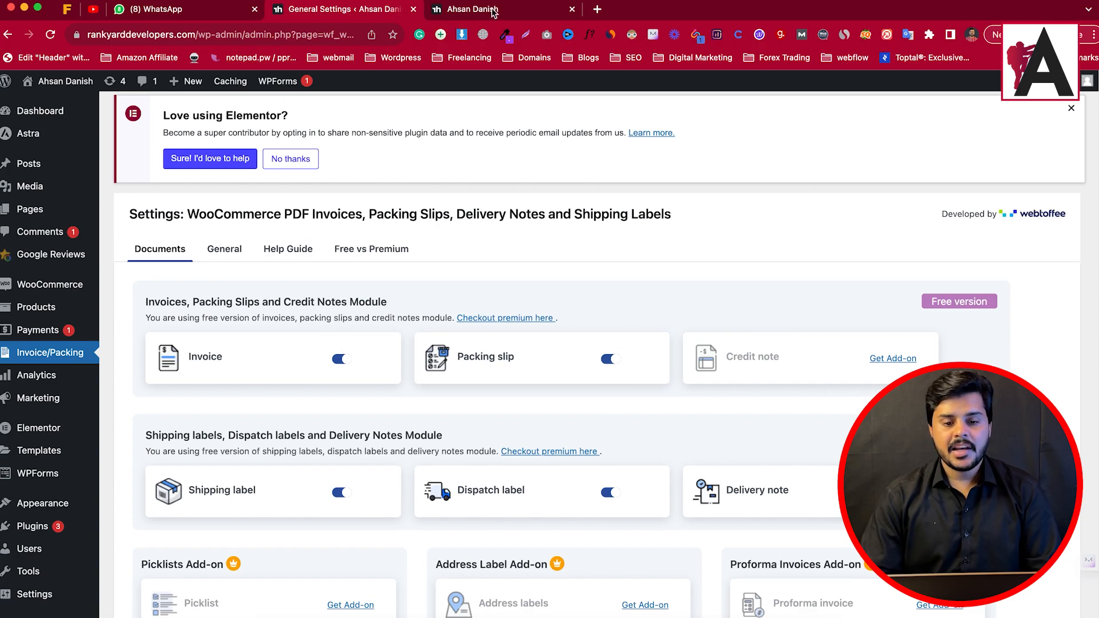
Browse the storefront's home page and add one Christmas Holiday Hound from the featured products to the cart
{"action": "left_click", "coordinate": [493, 11]}
{"action": "scroll", "coordinate": [667, 273], "scroll_direction": "down", "scroll_amount": 8}
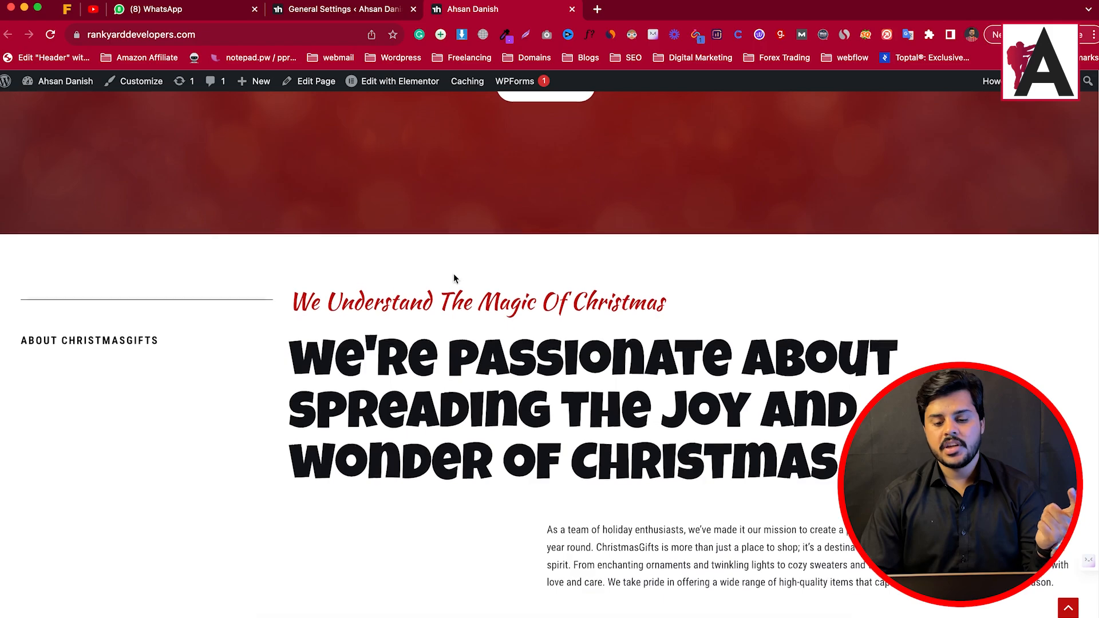
{"action": "scroll", "coordinate": [453, 278], "scroll_direction": "down", "scroll_amount": 8}
{"action": "scroll", "coordinate": [651, 245], "scroll_direction": "up", "scroll_amount": 15}
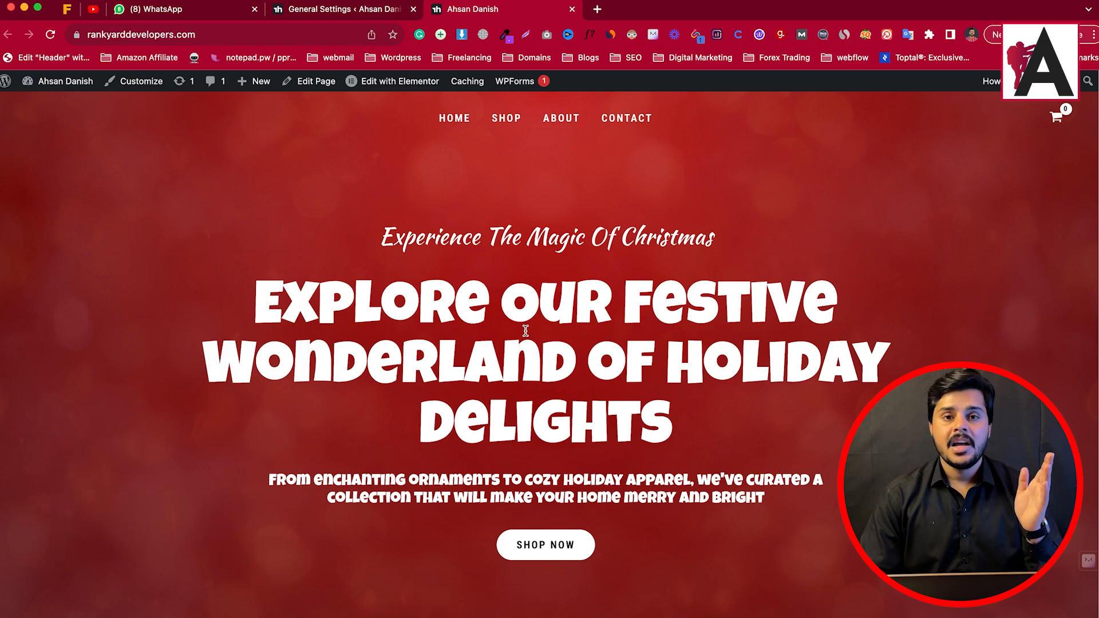
{"action": "scroll", "coordinate": [525, 329], "scroll_direction": "down", "scroll_amount": 15}
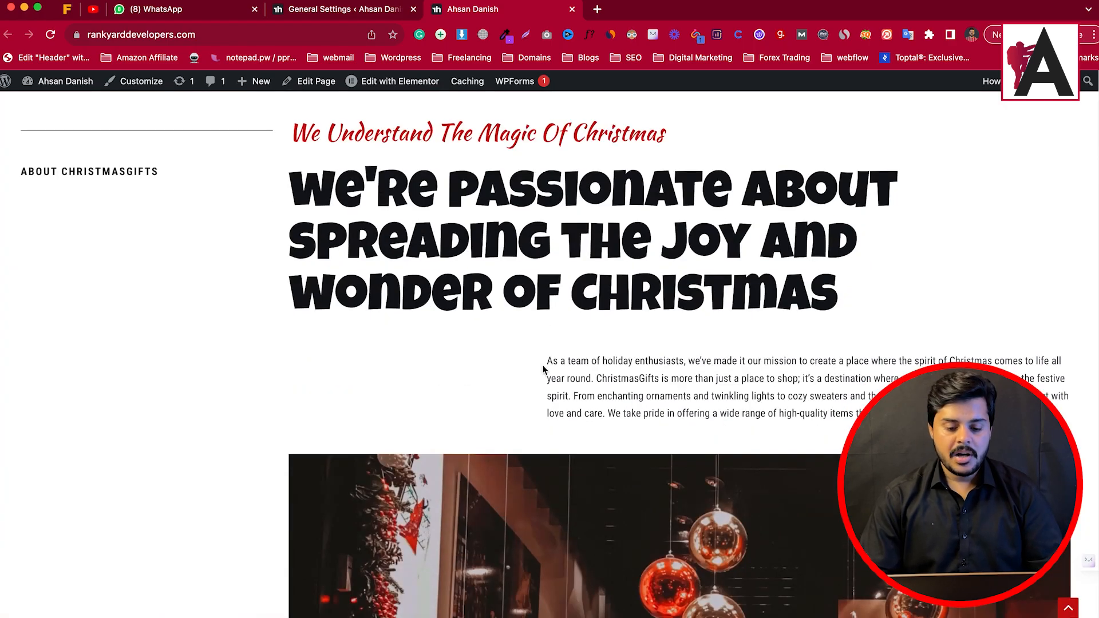
{"action": "scroll", "coordinate": [505, 336], "scroll_direction": "up", "scroll_amount": 5}
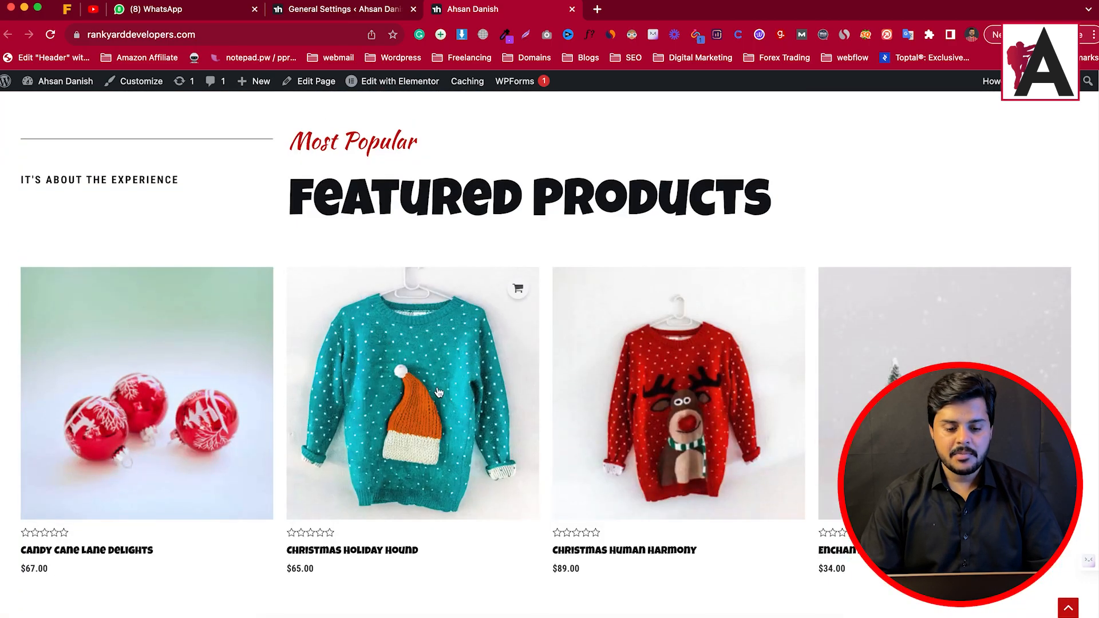
{"action": "left_click", "coordinate": [616, 369]}
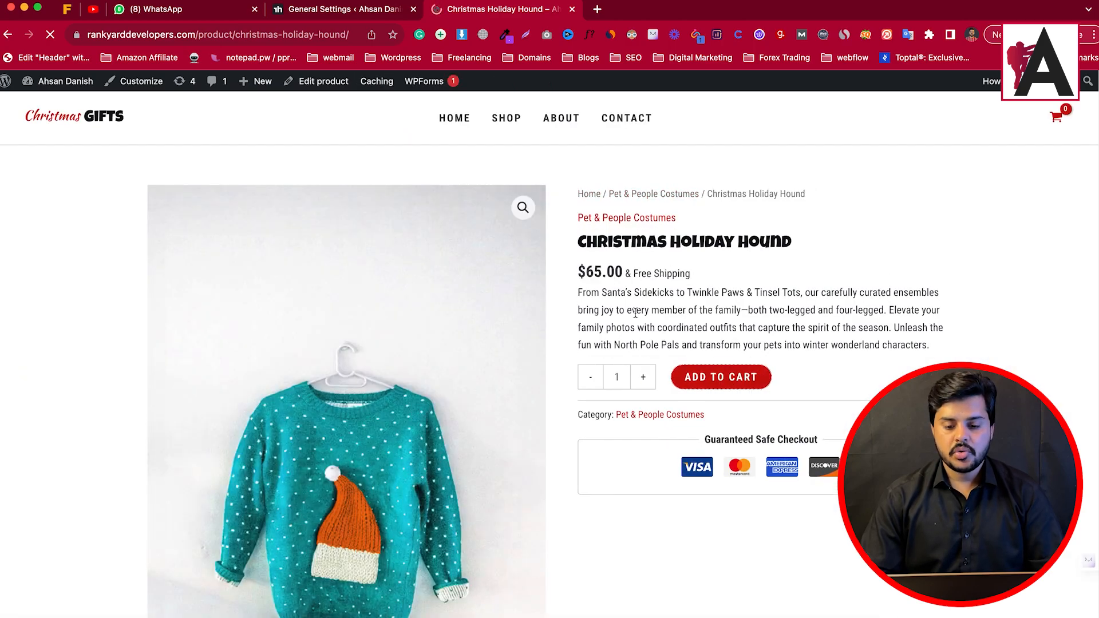
{"action": "left_click", "coordinate": [722, 378]}
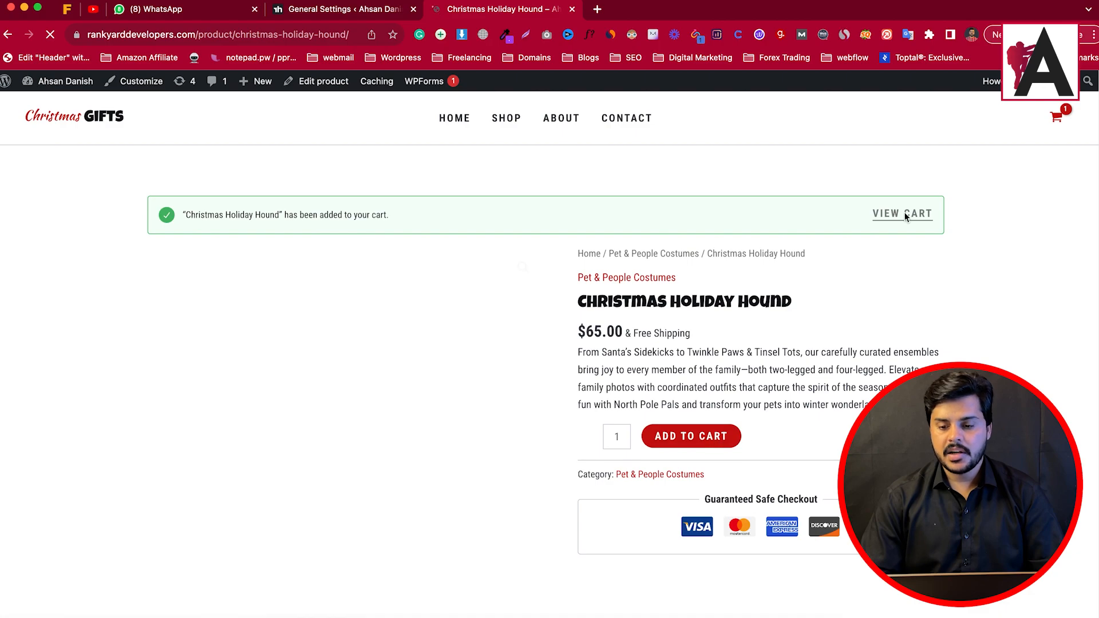
Take the cart to checkout and try to place the order with the billing details left empty
{"action": "left_click", "coordinate": [887, 220]}
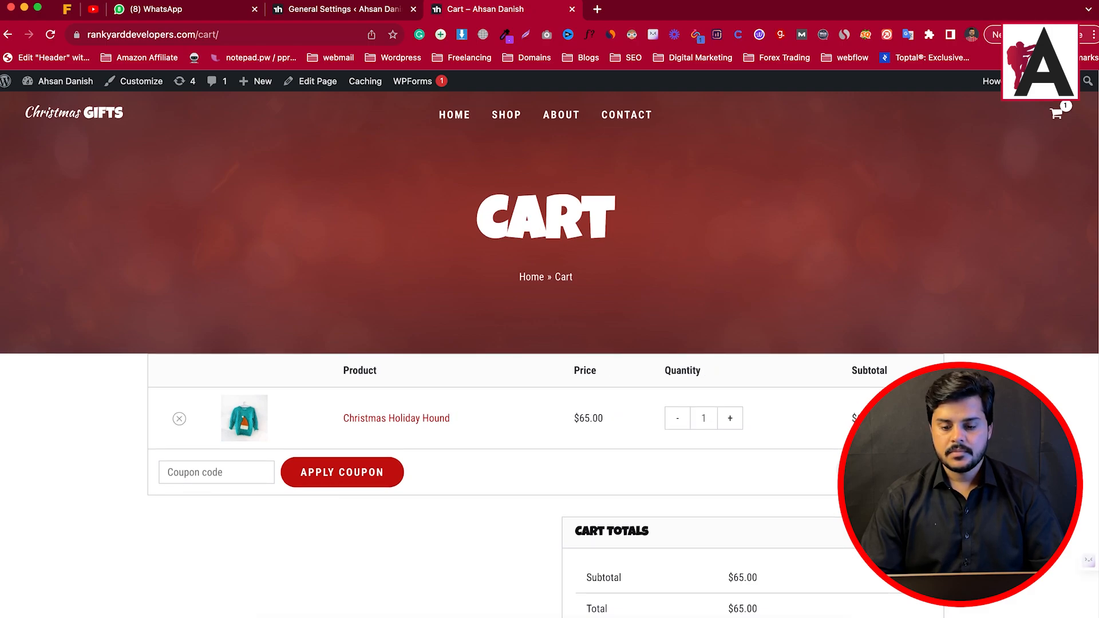
{"action": "scroll", "coordinate": [821, 558], "scroll_direction": "down", "scroll_amount": 2}
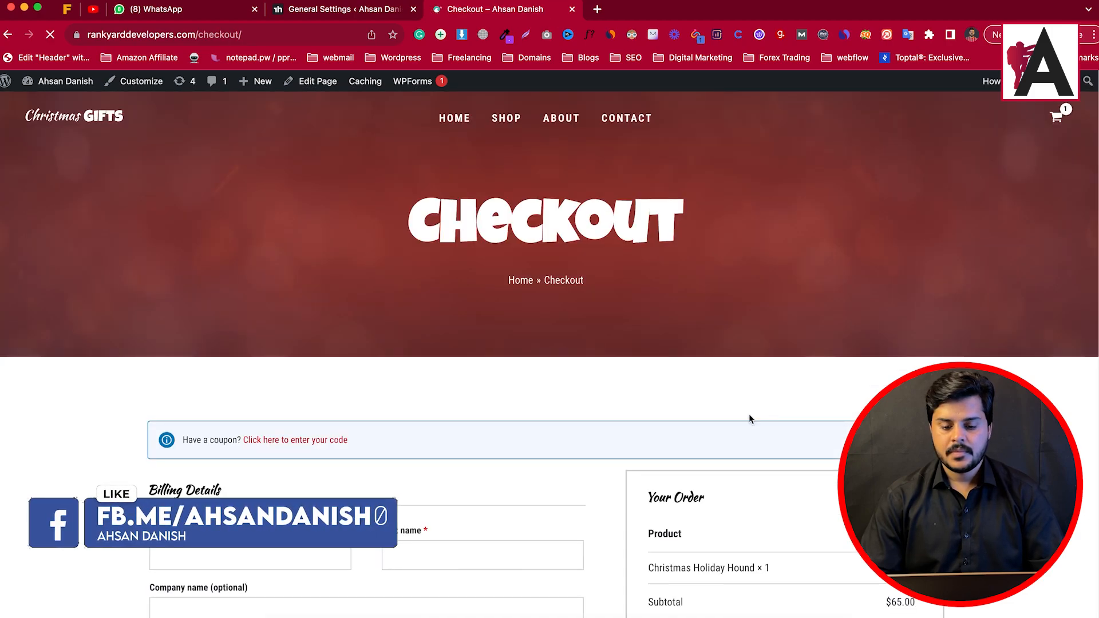
{"action": "scroll", "coordinate": [763, 412], "scroll_direction": "down", "scroll_amount": 9}
{"action": "left_click", "coordinate": [778, 361]}
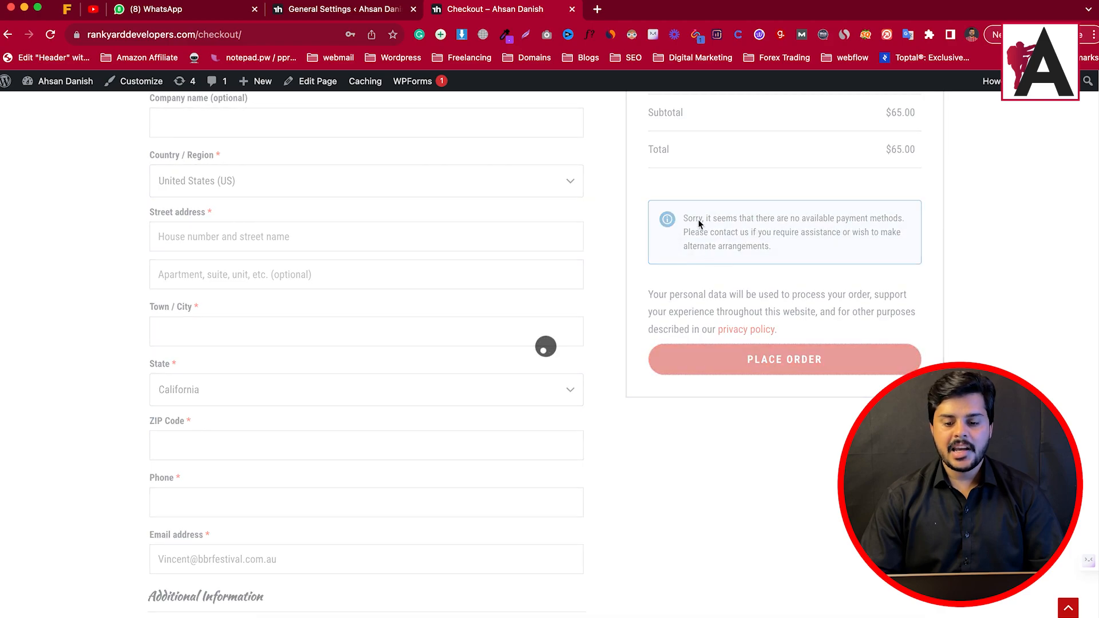
Fill in the customer's billing name, address, phone and e-mail from the saved autofill entry and try to place the order
{"action": "scroll", "coordinate": [741, 391], "scroll_direction": "down", "scroll_amount": 3}
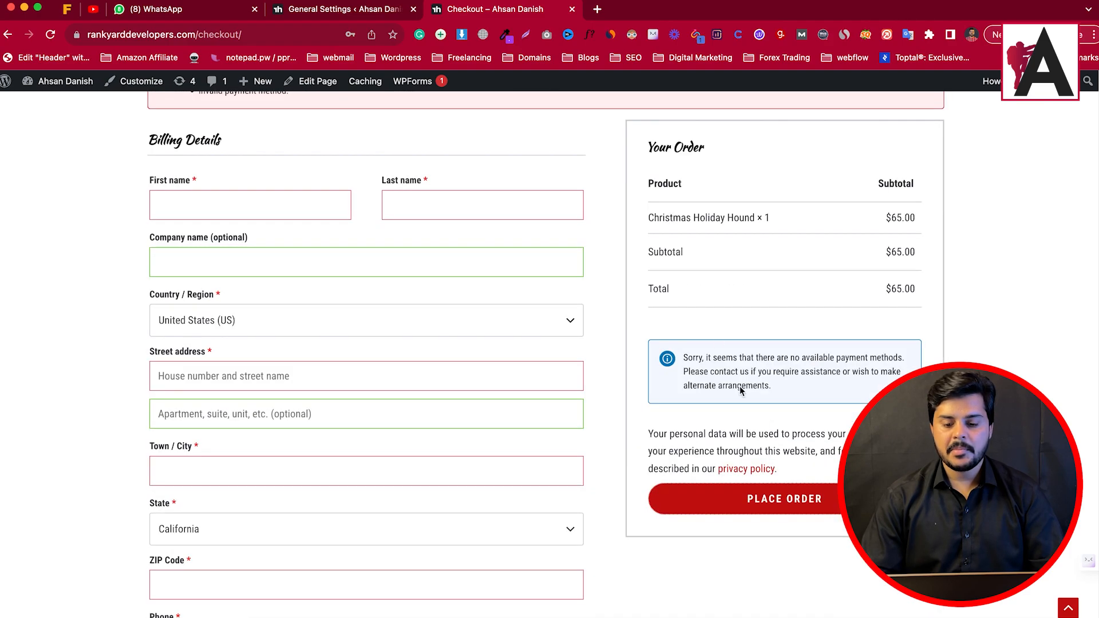
{"action": "left_click", "coordinate": [189, 198]}
{"action": "left_click", "coordinate": [257, 249]}
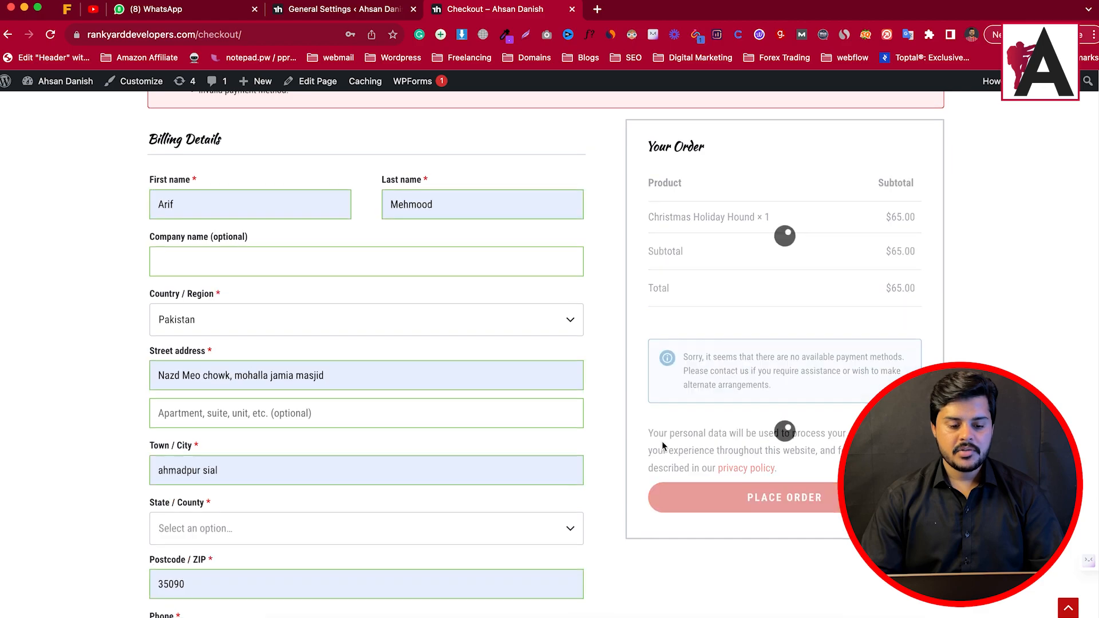
{"action": "scroll", "coordinate": [805, 349], "scroll_direction": "down", "scroll_amount": 5}
{"action": "left_click", "coordinate": [781, 246]}
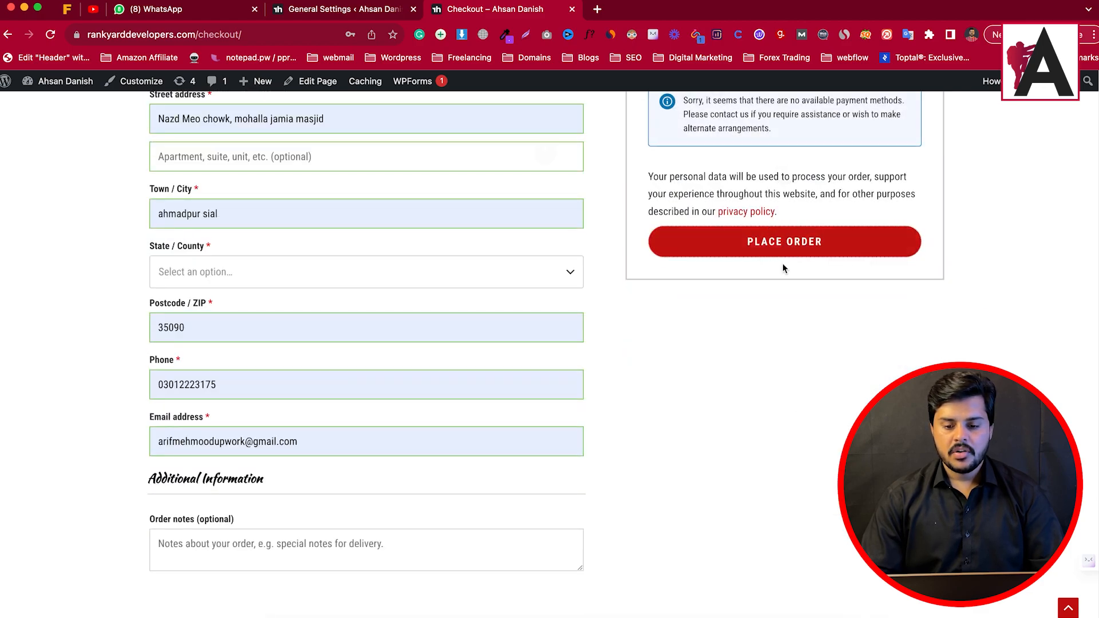
Check the problems listed above the checkout form against the billing fields and the payment section
{"action": "scroll", "coordinate": [716, 330], "scroll_direction": "up", "scroll_amount": 4}
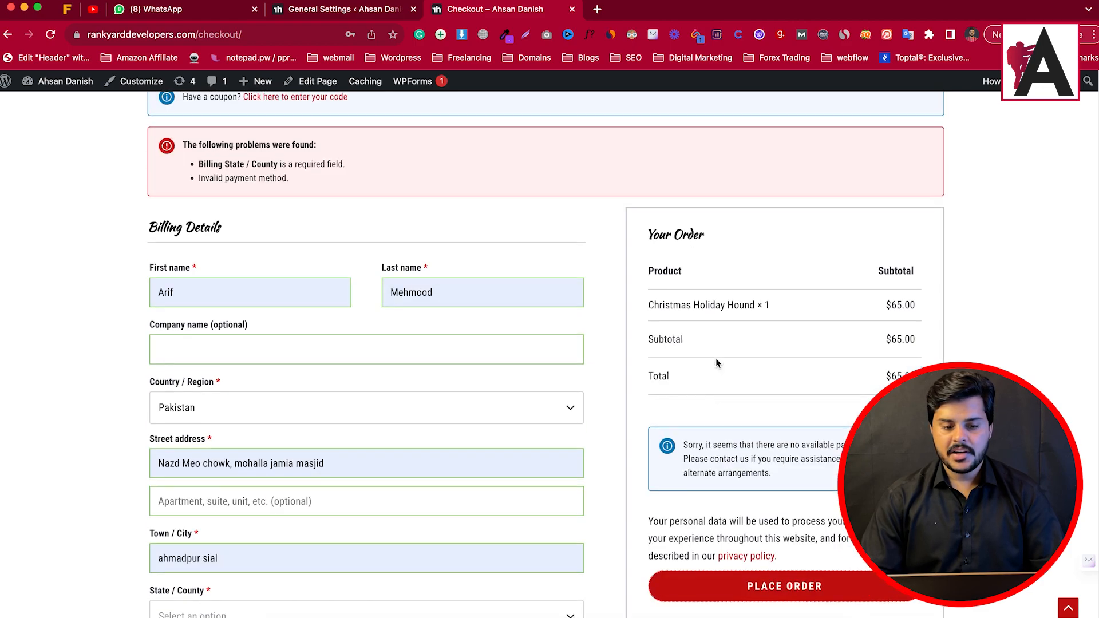
{"action": "scroll", "coordinate": [372, 367], "scroll_direction": "down", "scroll_amount": 5}
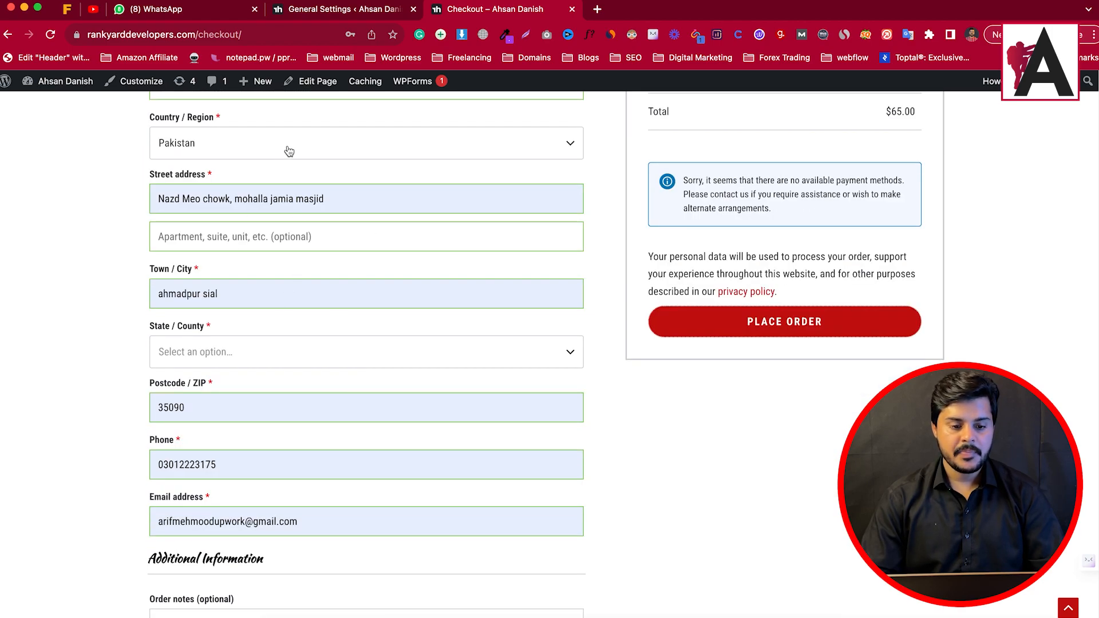
{"action": "scroll", "coordinate": [361, 265], "scroll_direction": "up", "scroll_amount": 5}
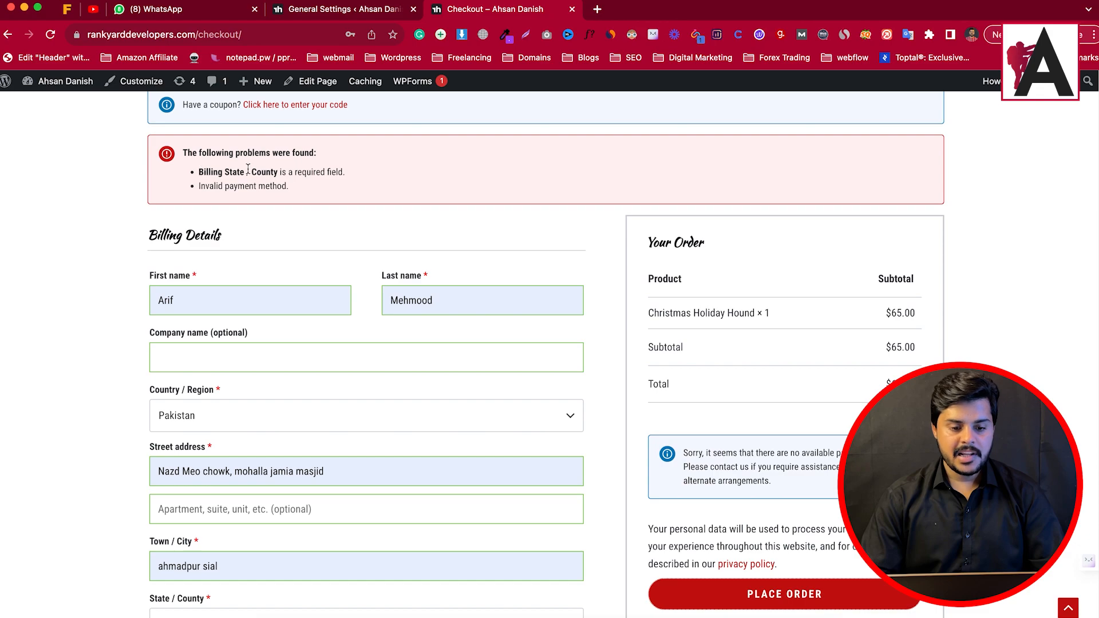
{"action": "left_click_drag", "start_coordinate": [205, 186], "coordinate": [281, 185]}
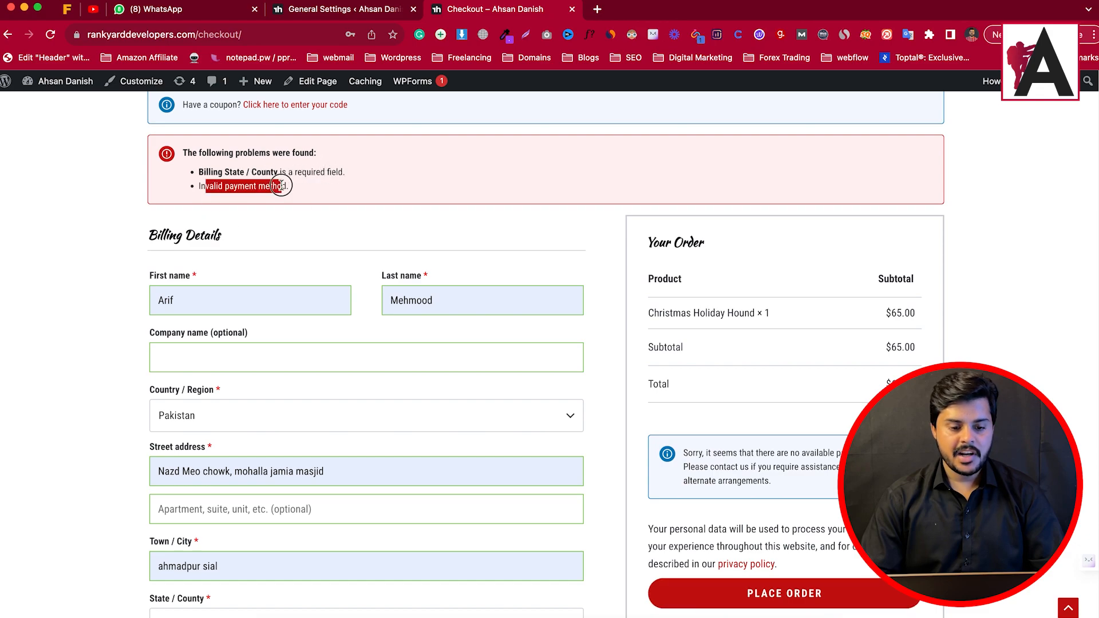
Enable the Cash on delivery payment method in the WooCommerce payment settings
{"action": "left_click", "coordinate": [317, 18]}
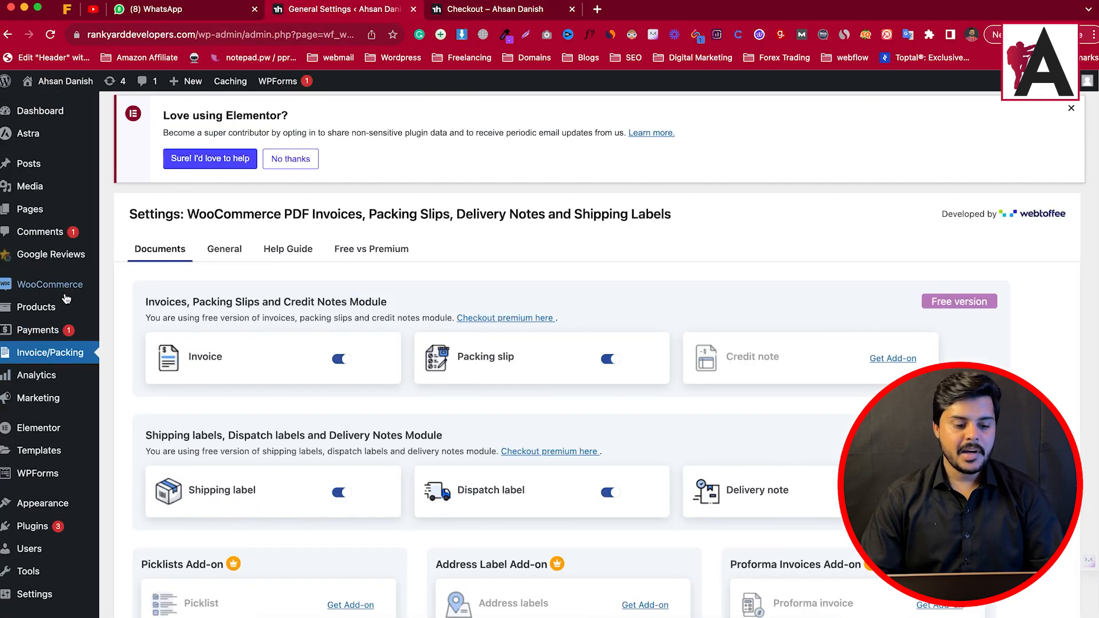
{"action": "mouse_move", "coordinate": [75, 286]}
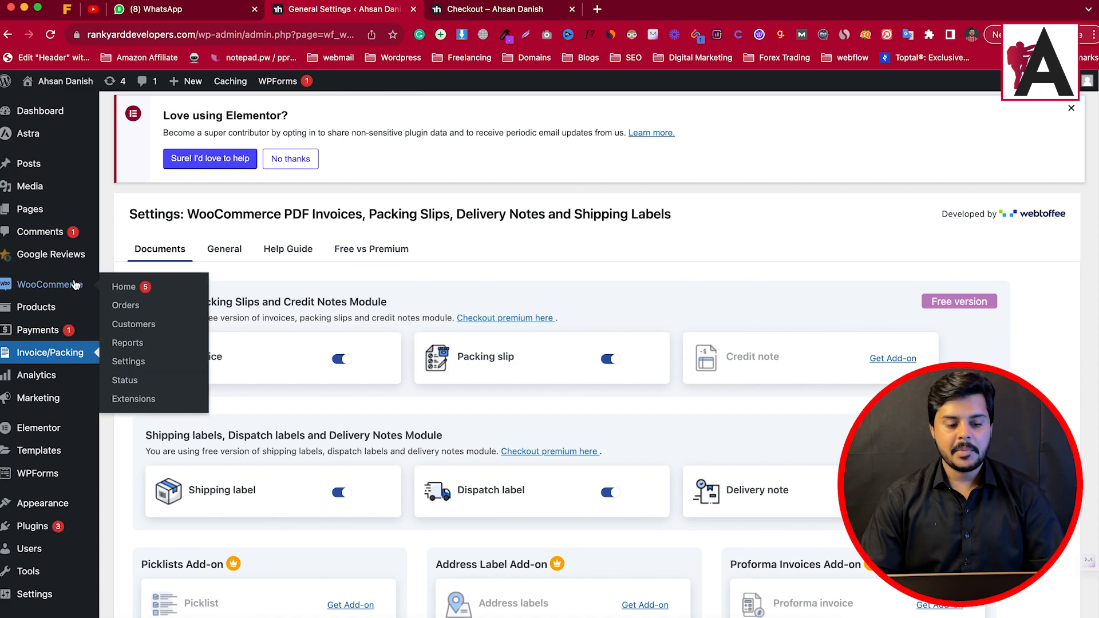
{"action": "left_click", "coordinate": [140, 364]}
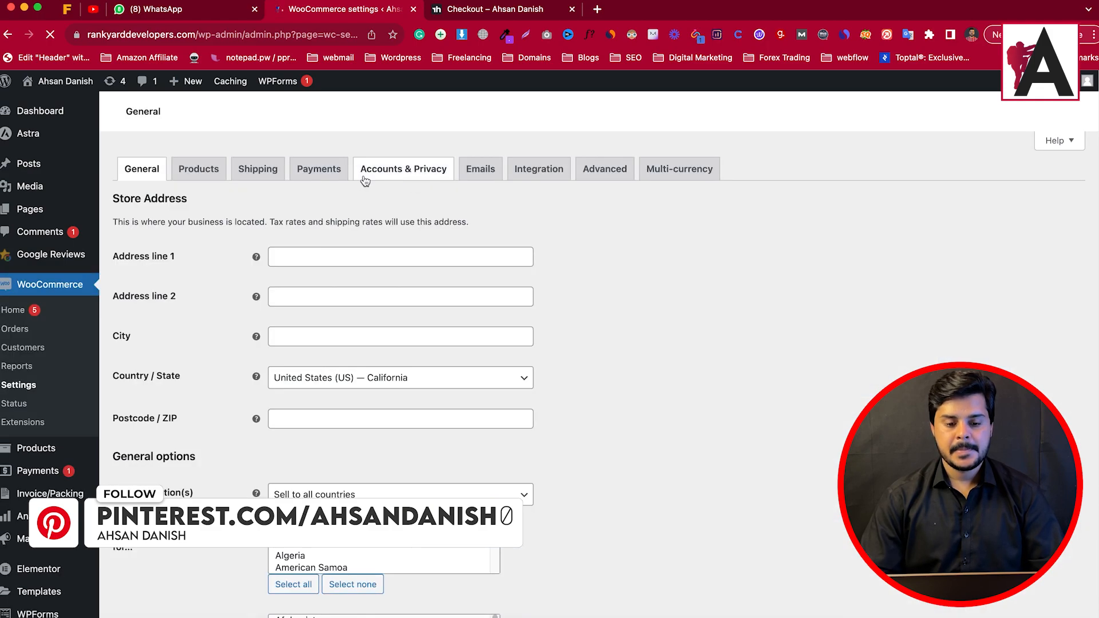
{"action": "left_click", "coordinate": [321, 175]}
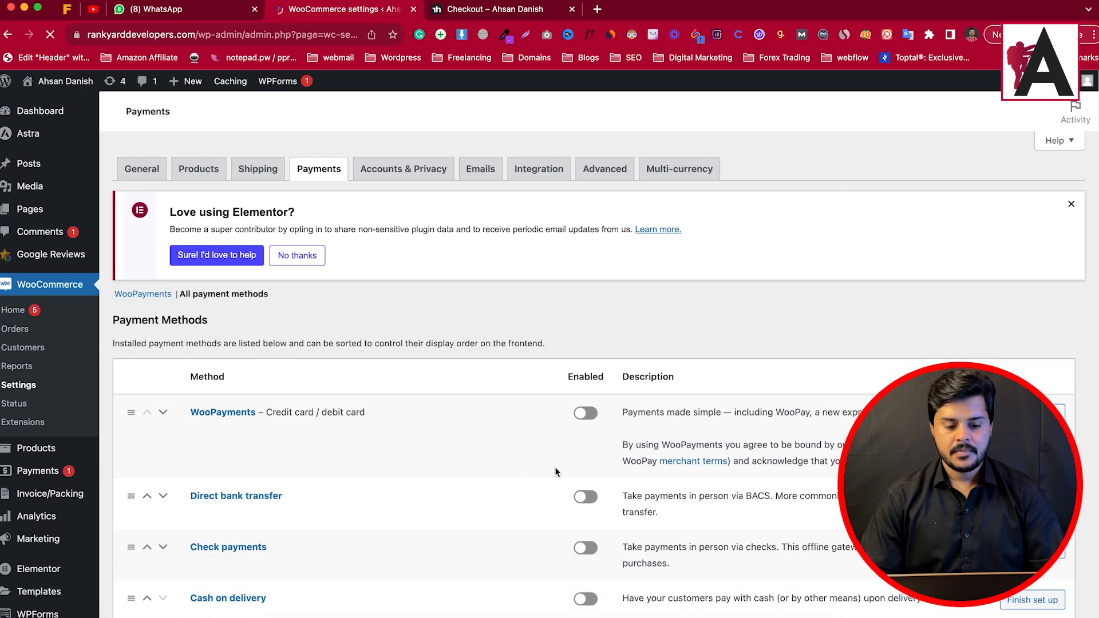
{"action": "scroll", "coordinate": [555, 472], "scroll_direction": "down", "scroll_amount": 3}
{"action": "left_click", "coordinate": [595, 519]}
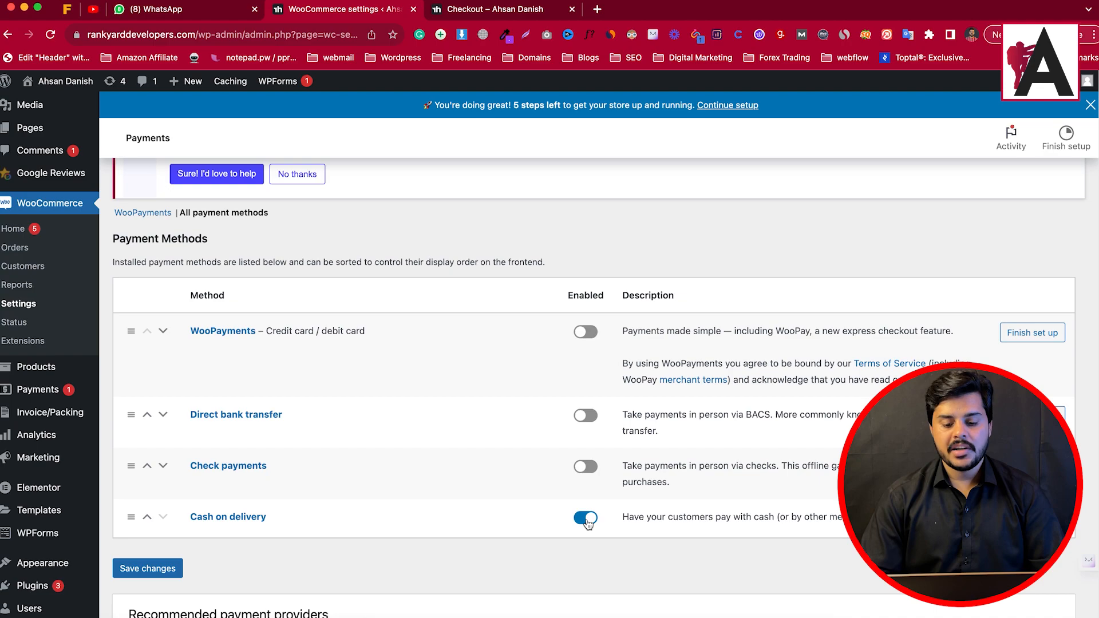
Reload the store's checkout page and set the billing State / County to Balochistan
{"action": "left_click", "coordinate": [485, 9]}
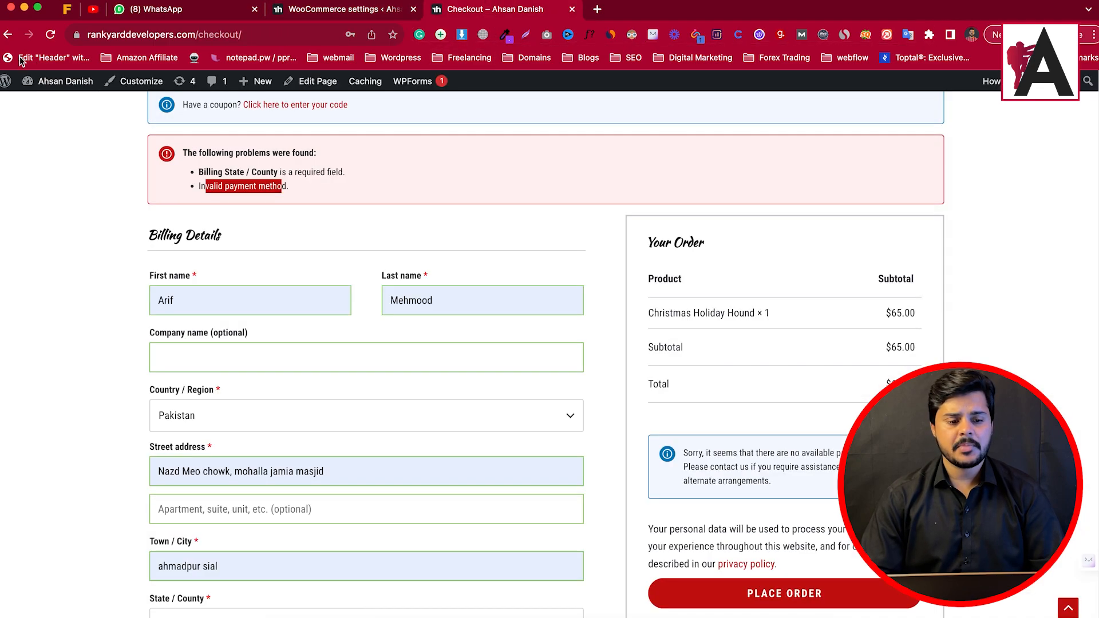
{"action": "left_click", "coordinate": [50, 35]}
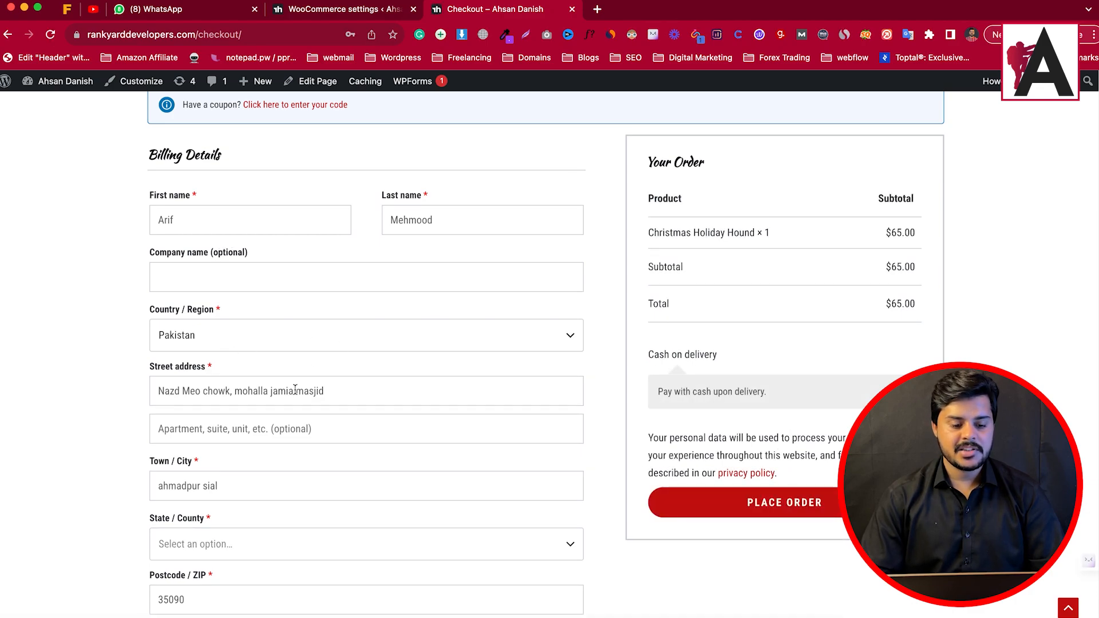
{"action": "scroll", "coordinate": [249, 473], "scroll_direction": "down", "scroll_amount": 2}
{"action": "left_click", "coordinate": [299, 449]}
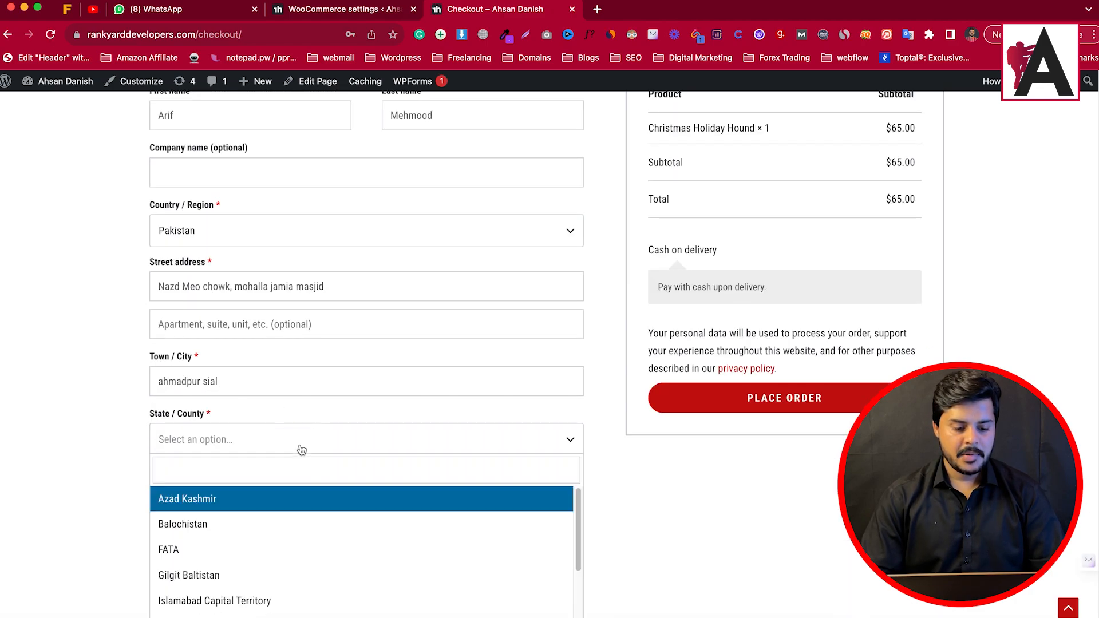
{"action": "left_click", "coordinate": [259, 522]}
{"action": "scroll", "coordinate": [256, 294], "scroll_direction": "down", "scroll_amount": 2}
{"action": "scroll", "coordinate": [208, 420], "scroll_direction": "down", "scroll_amount": 2}
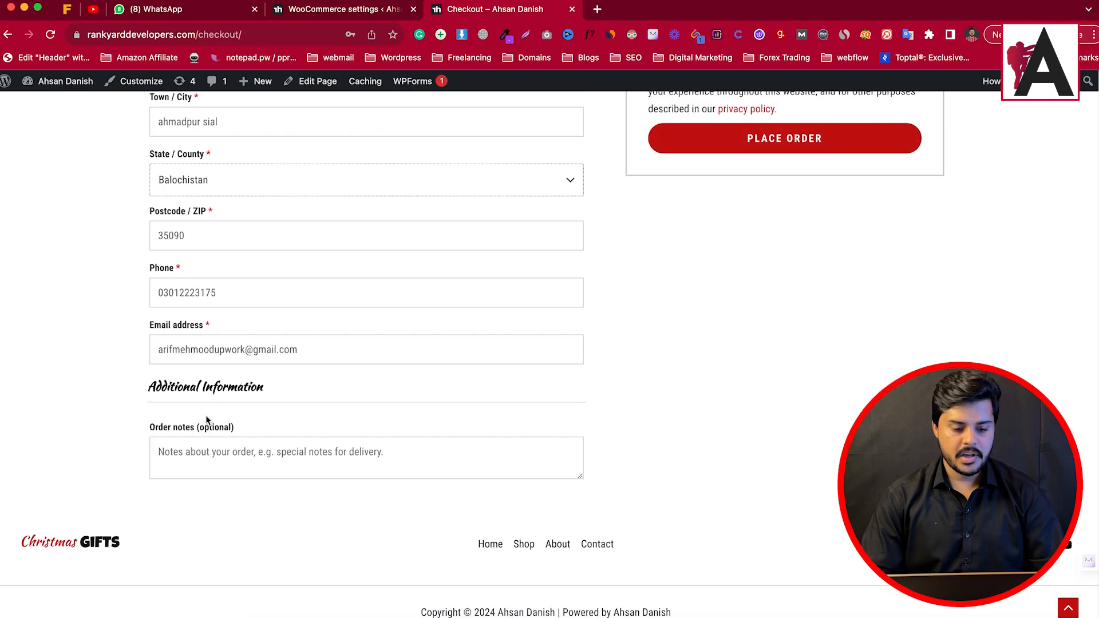
Check the completed checkout form and place the order with cash on delivery
{"action": "scroll", "coordinate": [649, 409], "scroll_direction": "up", "scroll_amount": 10}
{"action": "scroll", "coordinate": [774, 500], "scroll_direction": "down", "scroll_amount": 8}
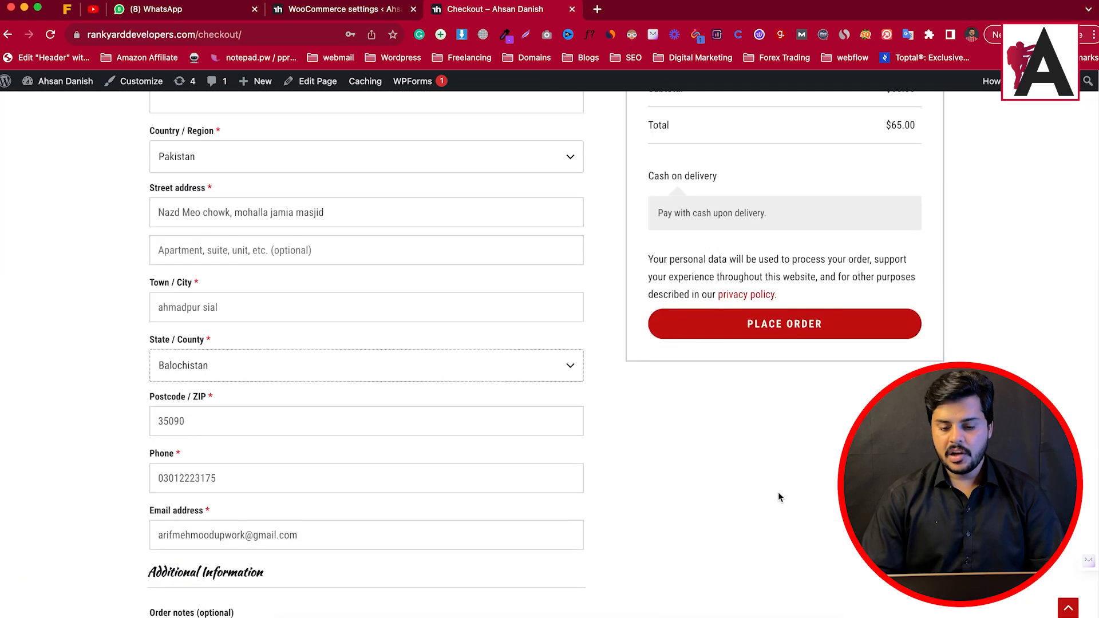
{"action": "left_click", "coordinate": [818, 332]}
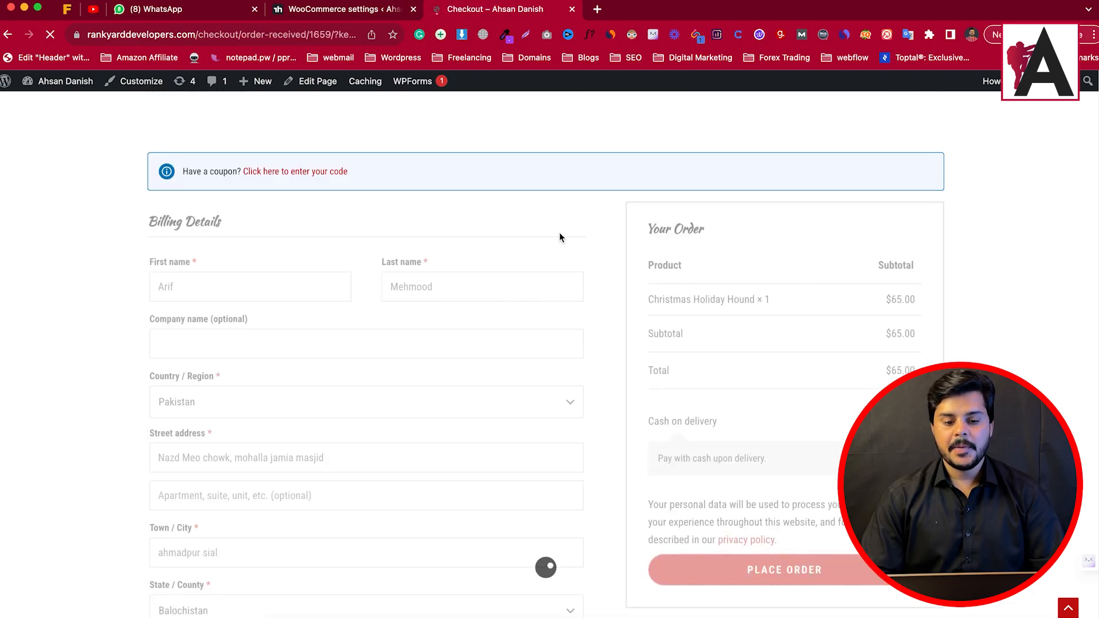
Download the placed order's invoice from the order confirmation page and check the opened PDF
{"action": "scroll", "coordinate": [529, 327], "scroll_direction": "down", "scroll_amount": 8}
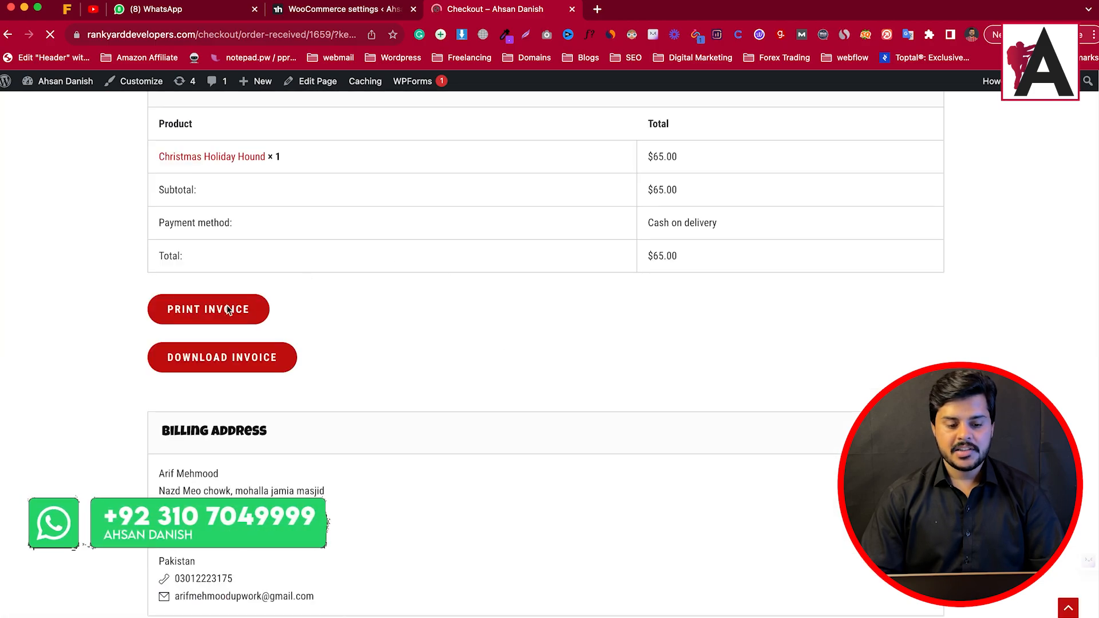
{"action": "left_click", "coordinate": [225, 359]}
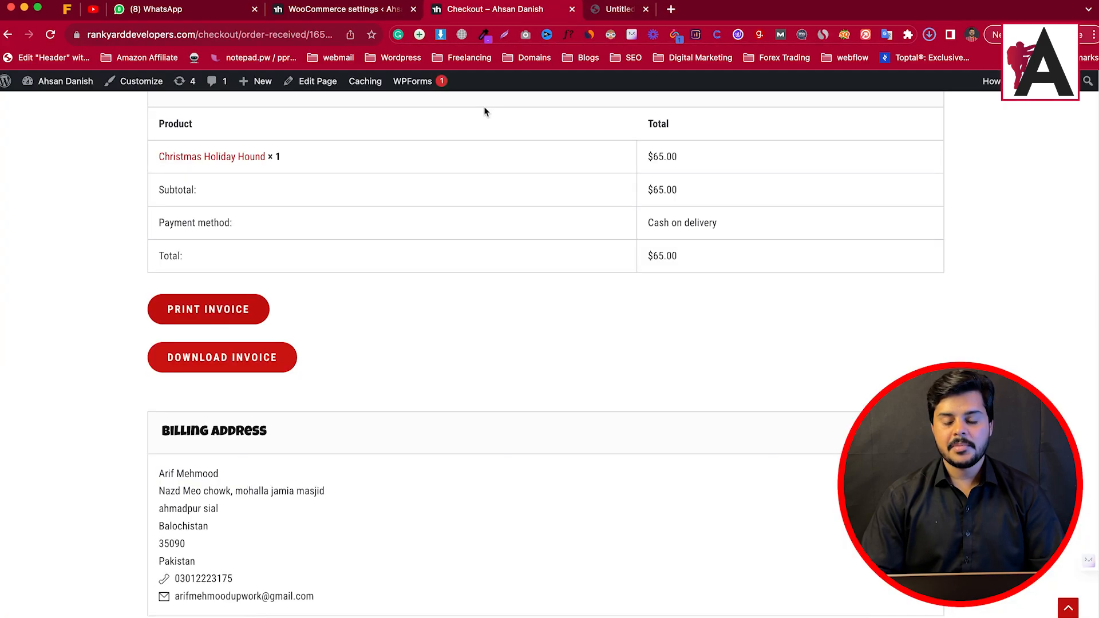
{"action": "left_click", "coordinate": [800, 69]}
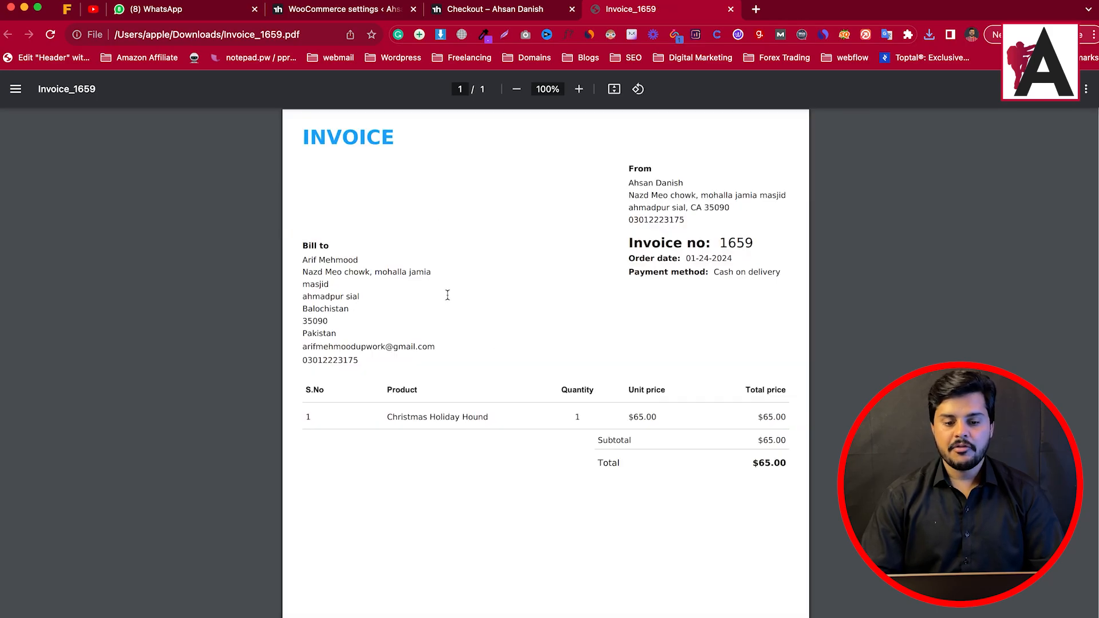
{"action": "scroll", "coordinate": [499, 430], "scroll_direction": "down", "scroll_amount": 4}
{"action": "scroll", "coordinate": [461, 408], "scroll_direction": "up", "scroll_amount": 4}
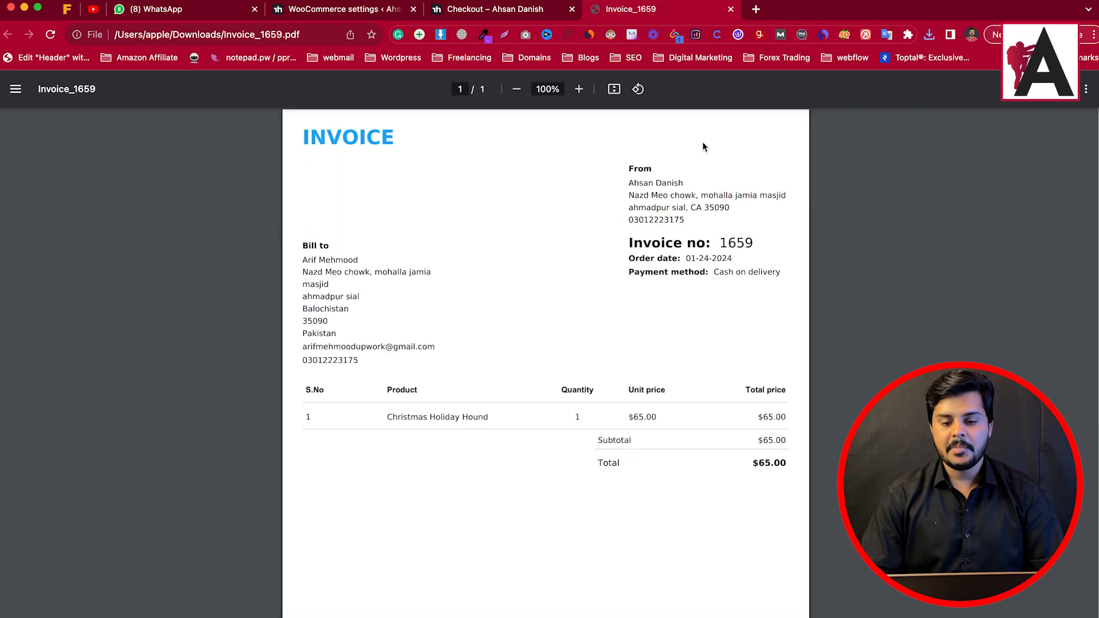
Open the invoice template customization in the Invoice/Packing settings and examine its editable fields, including the document title options
{"action": "left_click", "coordinate": [479, 10]}
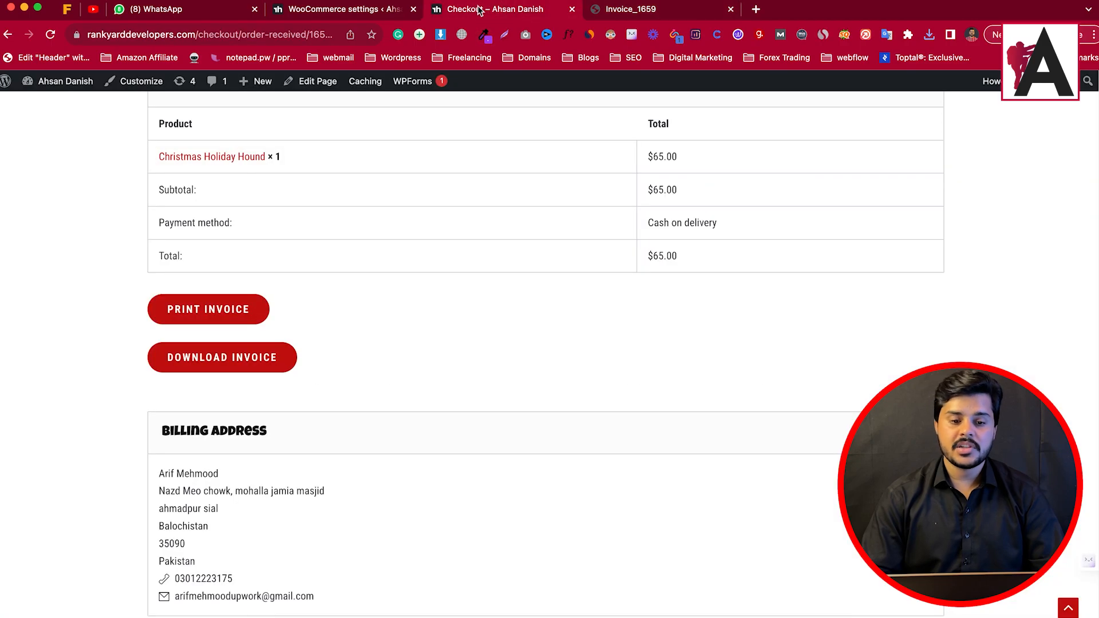
{"action": "left_click", "coordinate": [332, 8]}
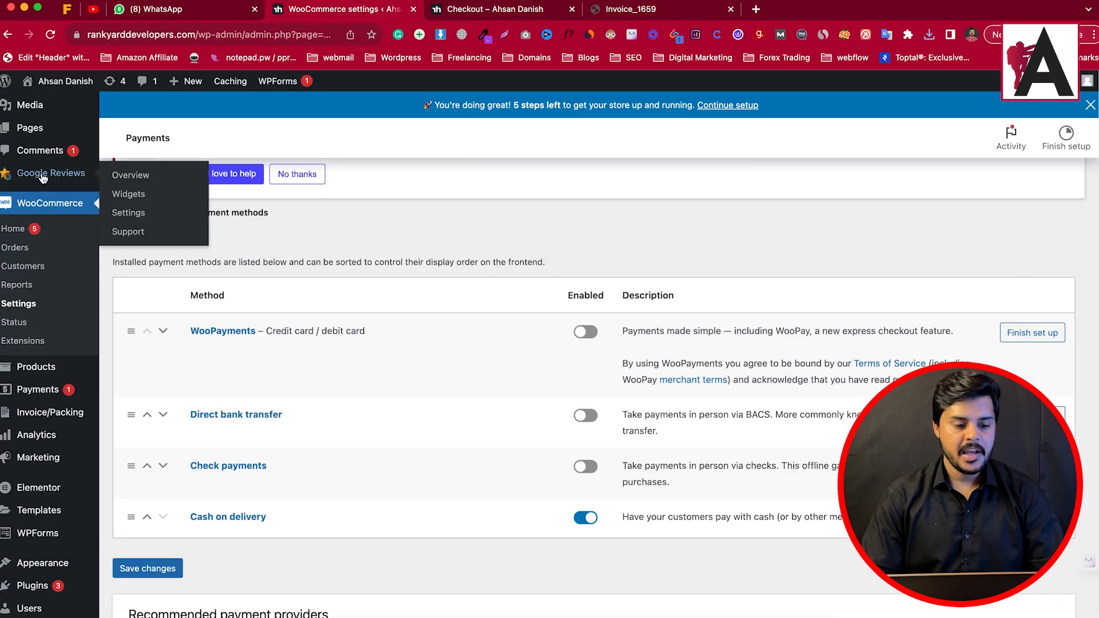
{"action": "mouse_move", "coordinate": [37, 419]}
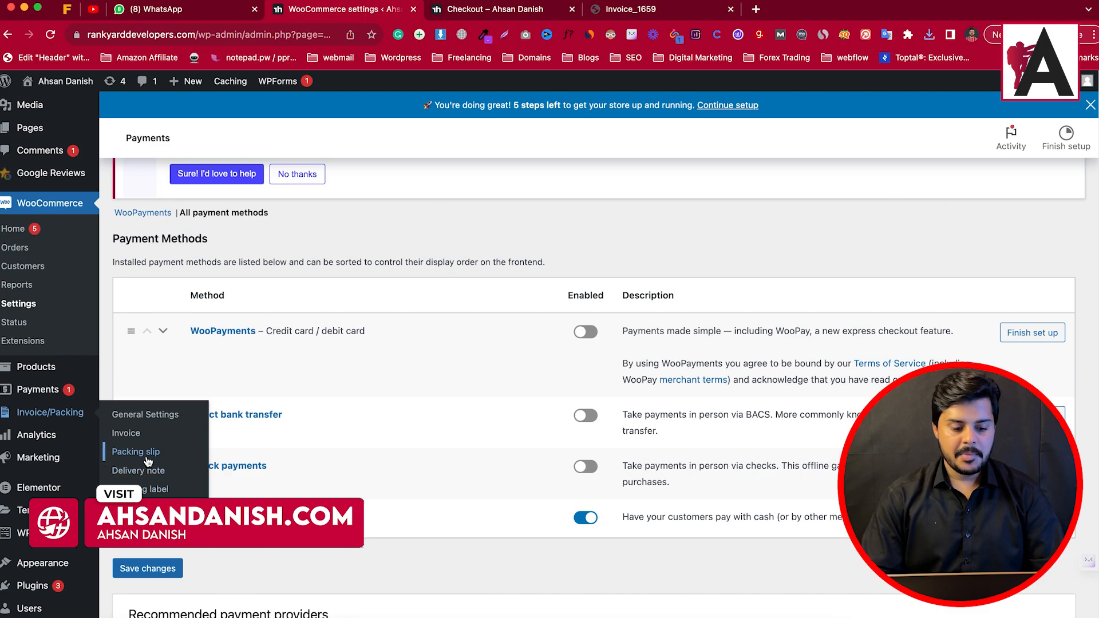
{"action": "left_click", "coordinate": [139, 439]}
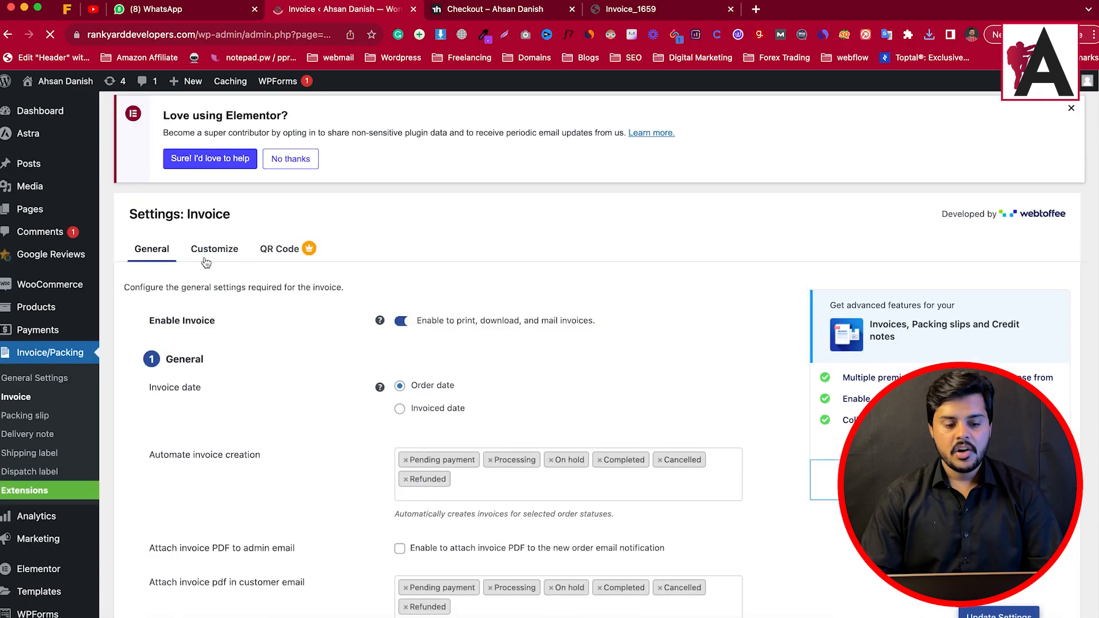
{"action": "left_click", "coordinate": [206, 252]}
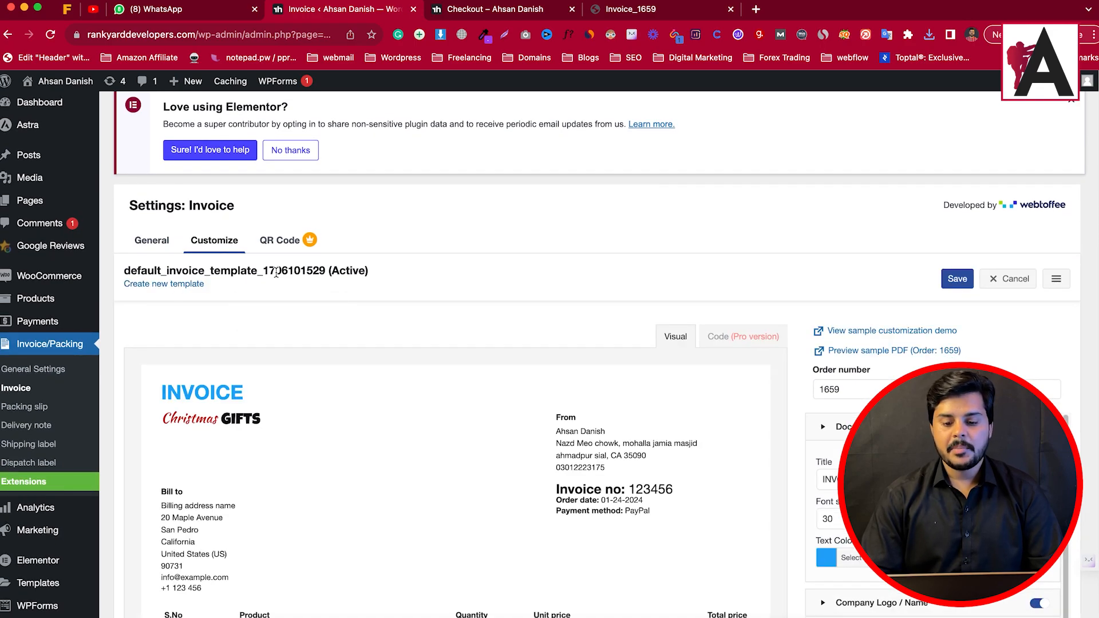
{"action": "scroll", "coordinate": [515, 355], "scroll_direction": "down", "scroll_amount": 5}
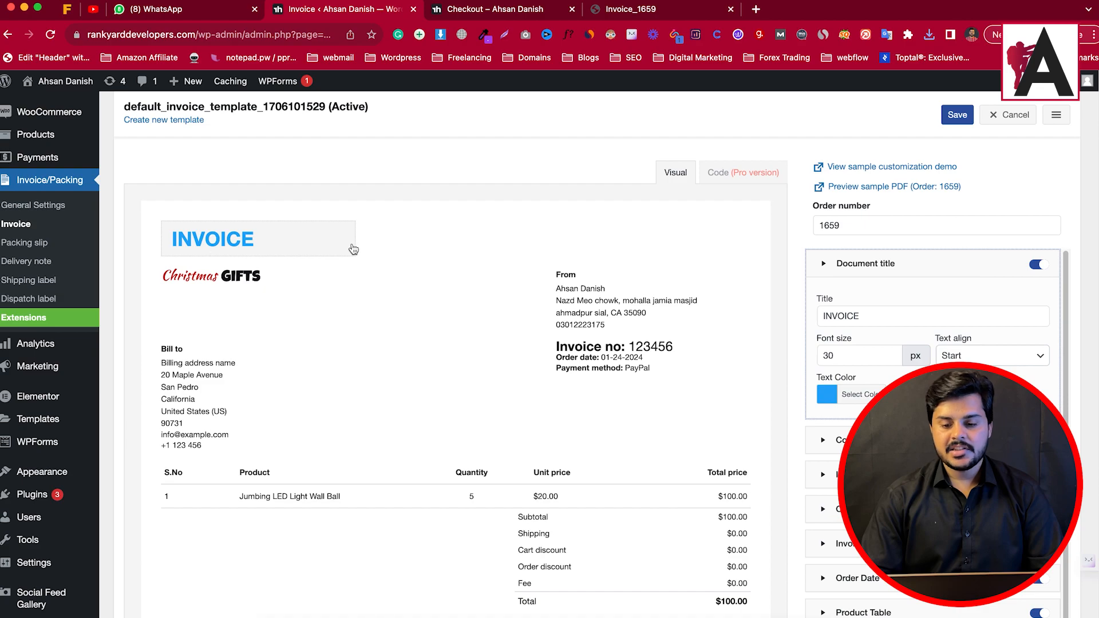
{"action": "scroll", "coordinate": [938, 435], "scroll_direction": "down", "scroll_amount": 6}
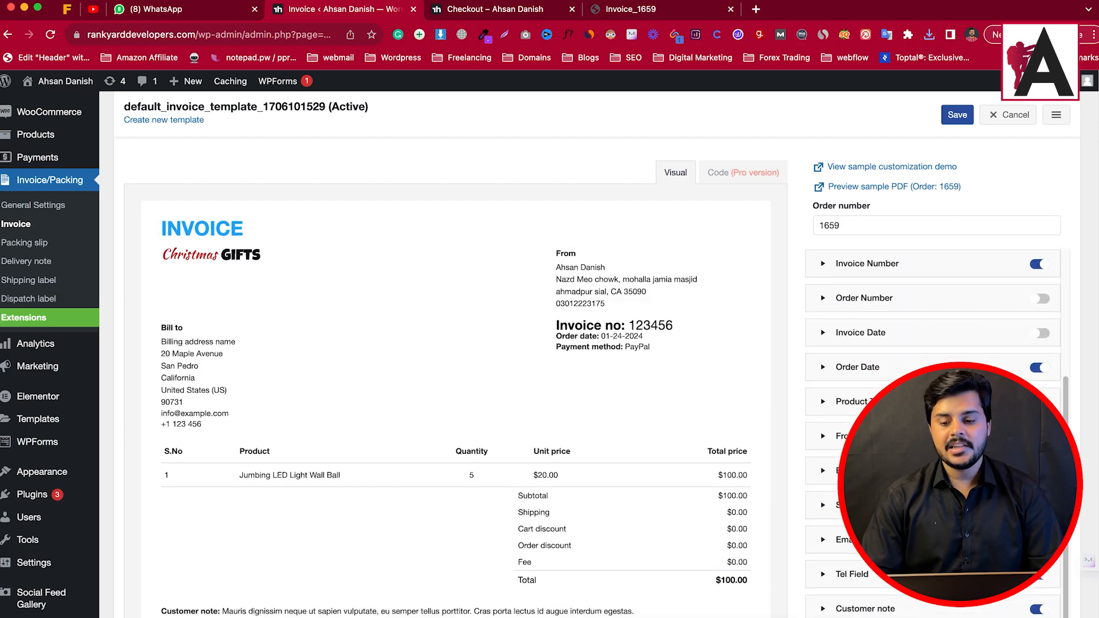
{"action": "scroll", "coordinate": [933, 435], "scroll_direction": "down", "scroll_amount": 5}
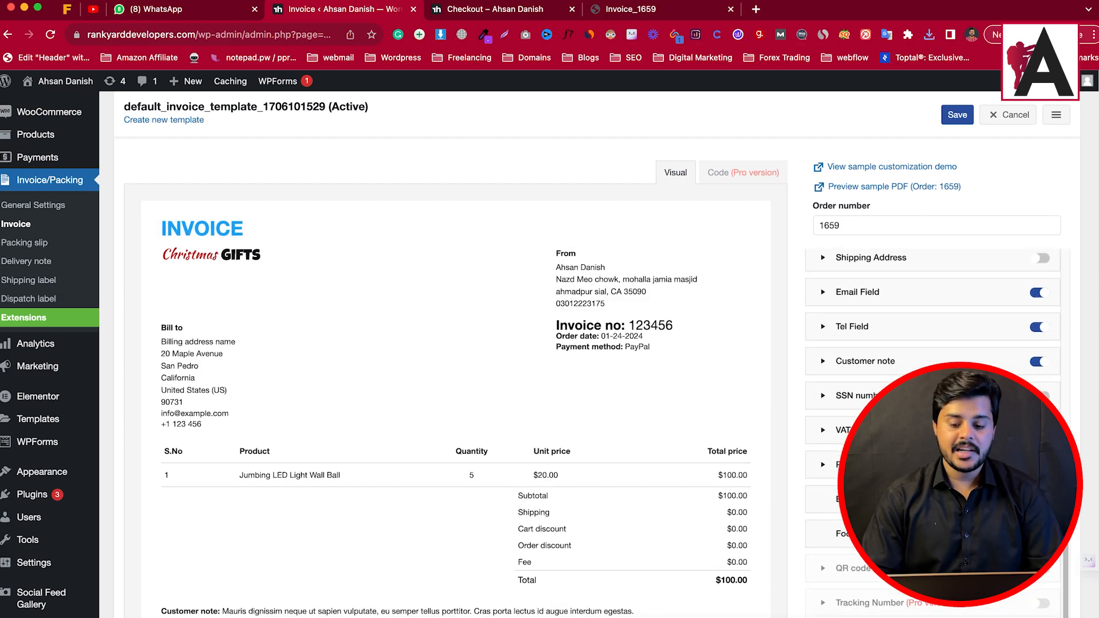
{"action": "left_click", "coordinate": [237, 231]}
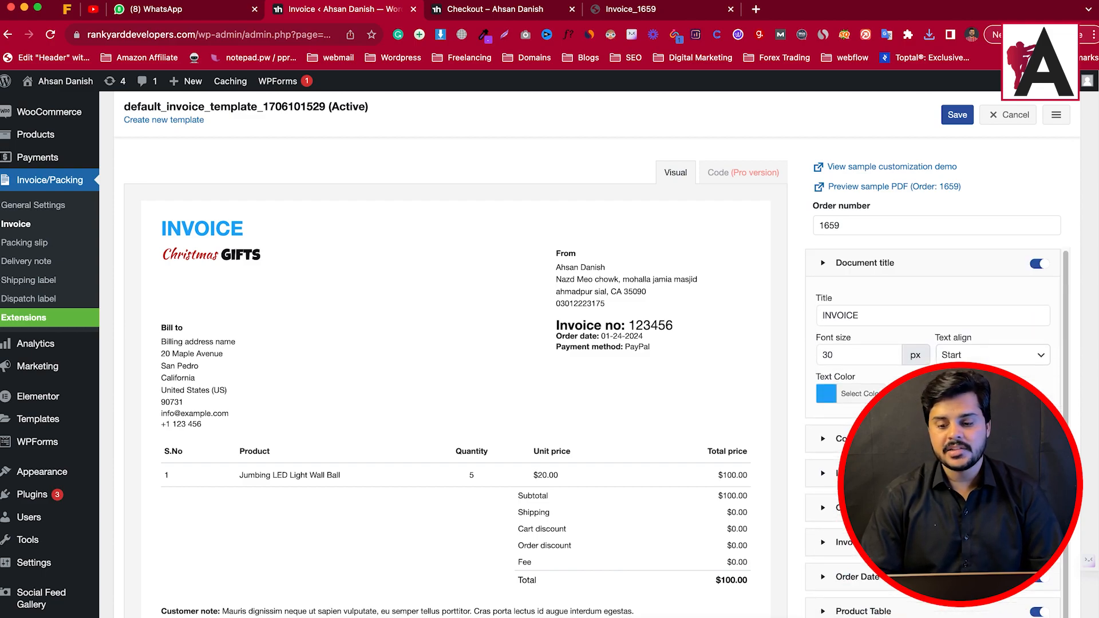
{"action": "scroll", "coordinate": [237, 339], "scroll_direction": "up", "scroll_amount": 3}
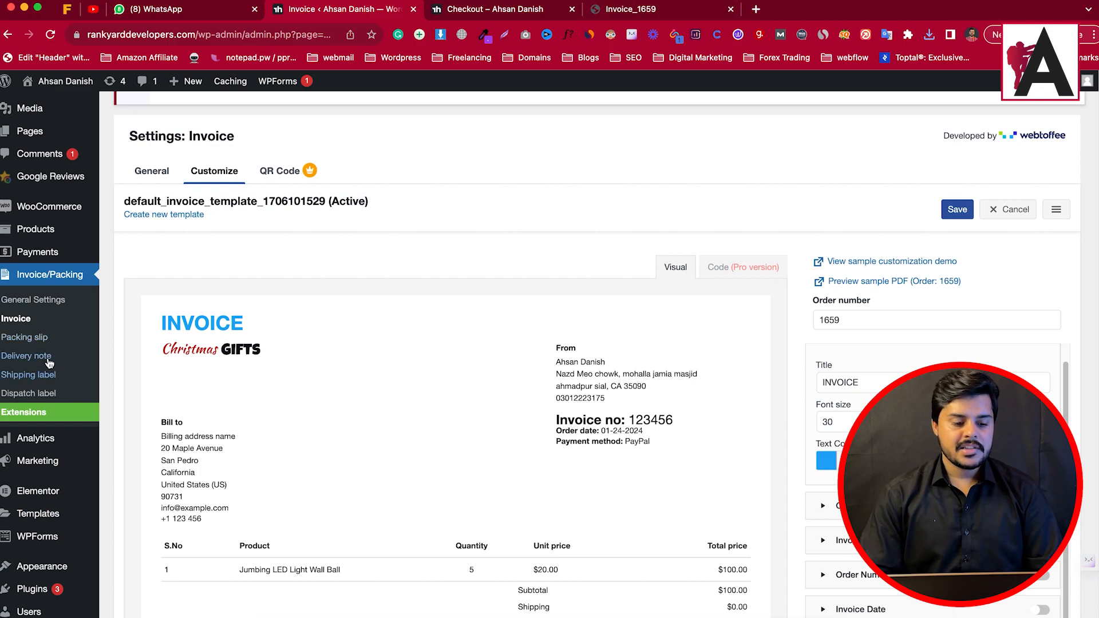
Open the Shipping label settings and examine the customization view of the active label template
{"action": "left_click", "coordinate": [39, 338]}
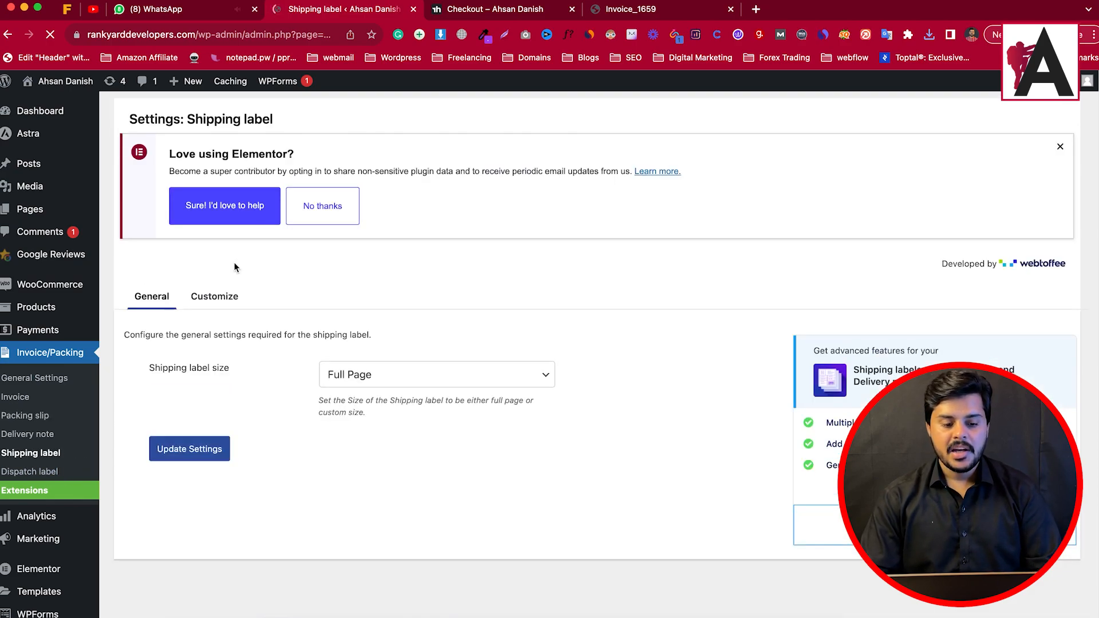
{"action": "left_click", "coordinate": [214, 296]}
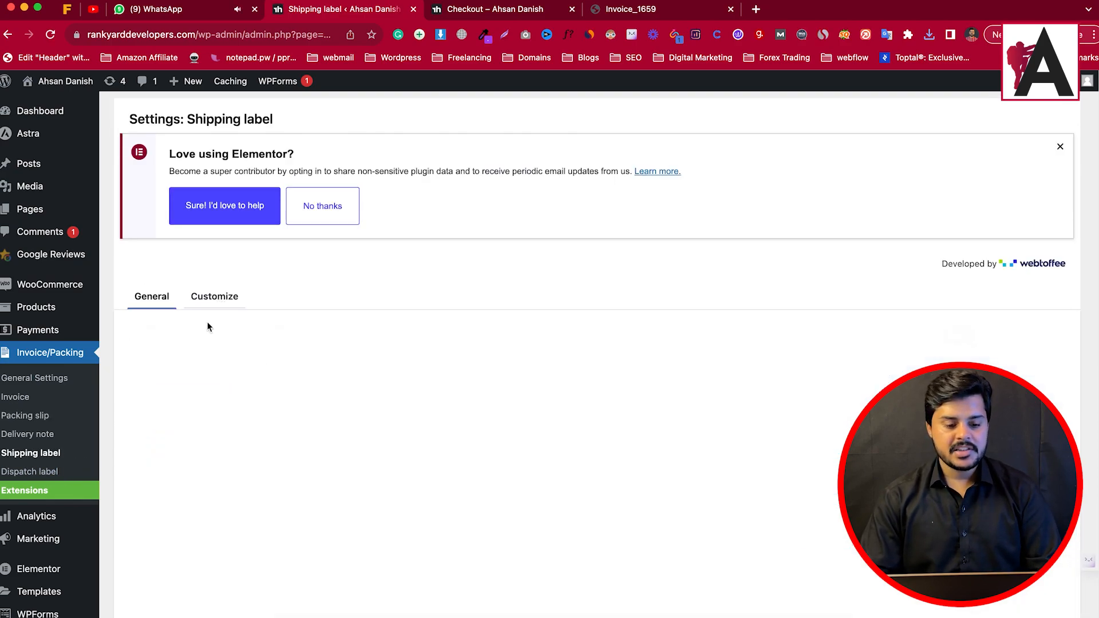
{"action": "scroll", "coordinate": [459, 425], "scroll_direction": "down", "scroll_amount": 3}
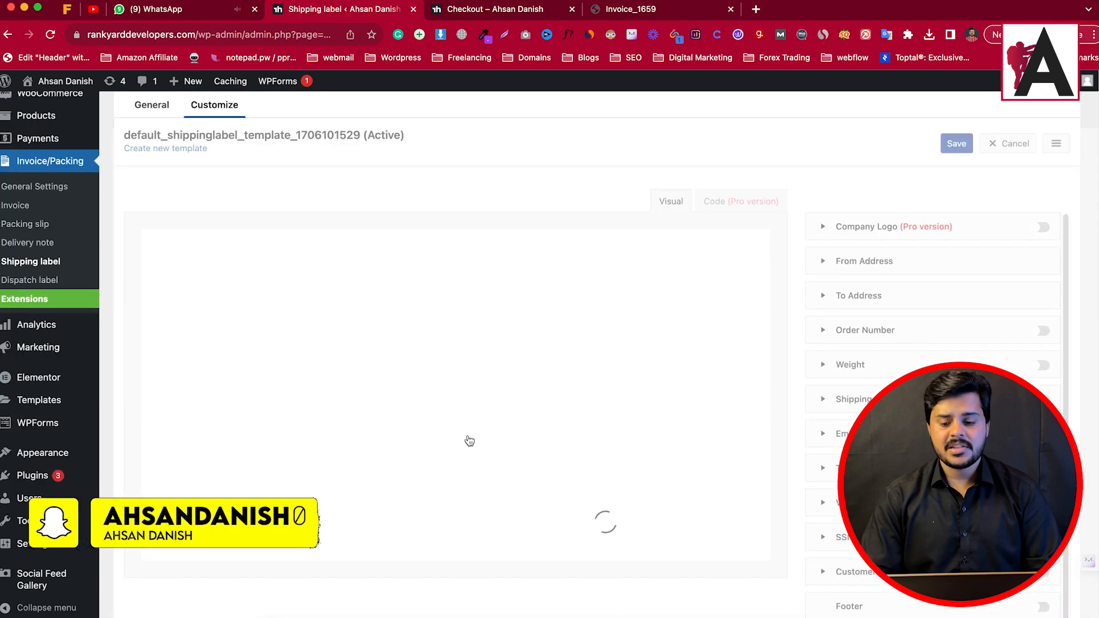
{"action": "scroll", "coordinate": [457, 443], "scroll_direction": "up", "scroll_amount": 2}
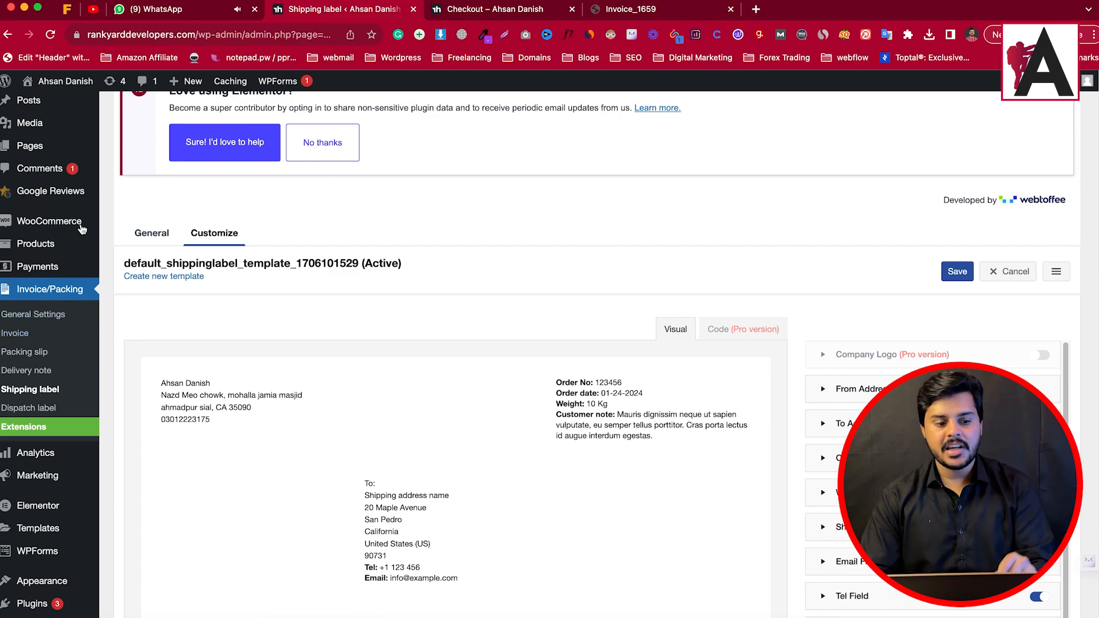
Open the newly placed order from the WooCommerce orders and go through its details down to the Invoice/Packing section
{"action": "mouse_move", "coordinate": [37, 243]}
{"action": "left_click", "coordinate": [155, 283]}
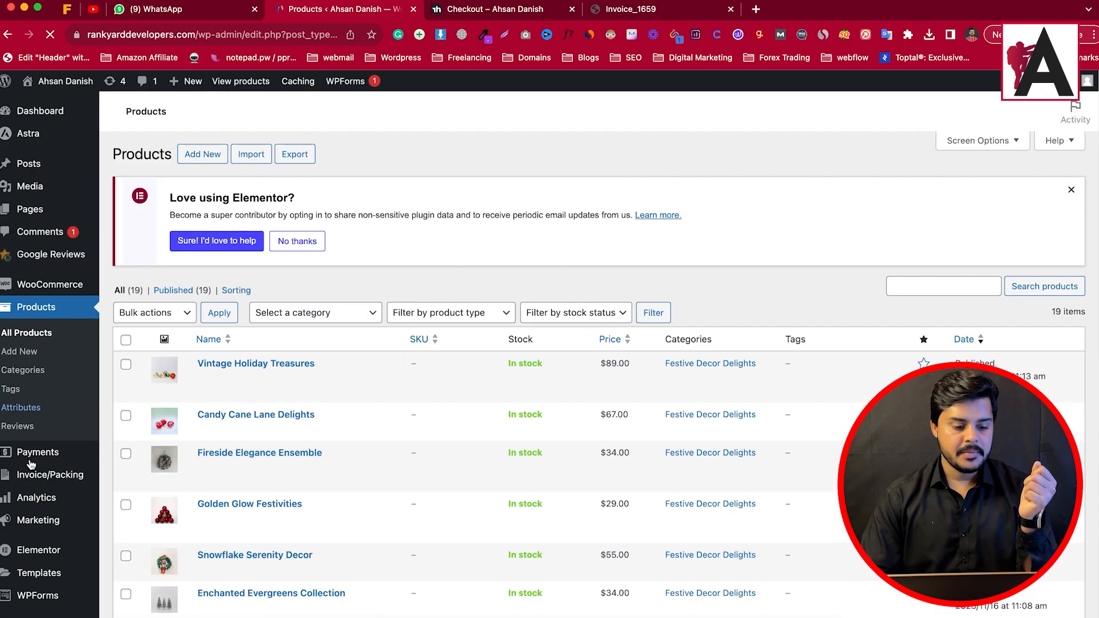
{"action": "mouse_move", "coordinate": [45, 292]}
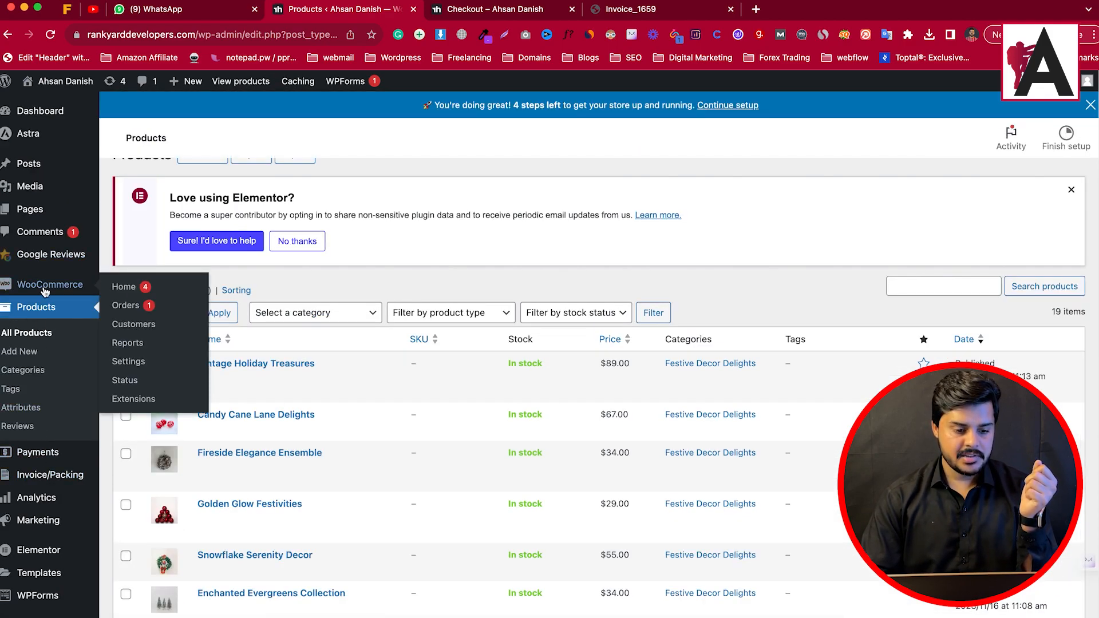
{"action": "left_click", "coordinate": [127, 305]}
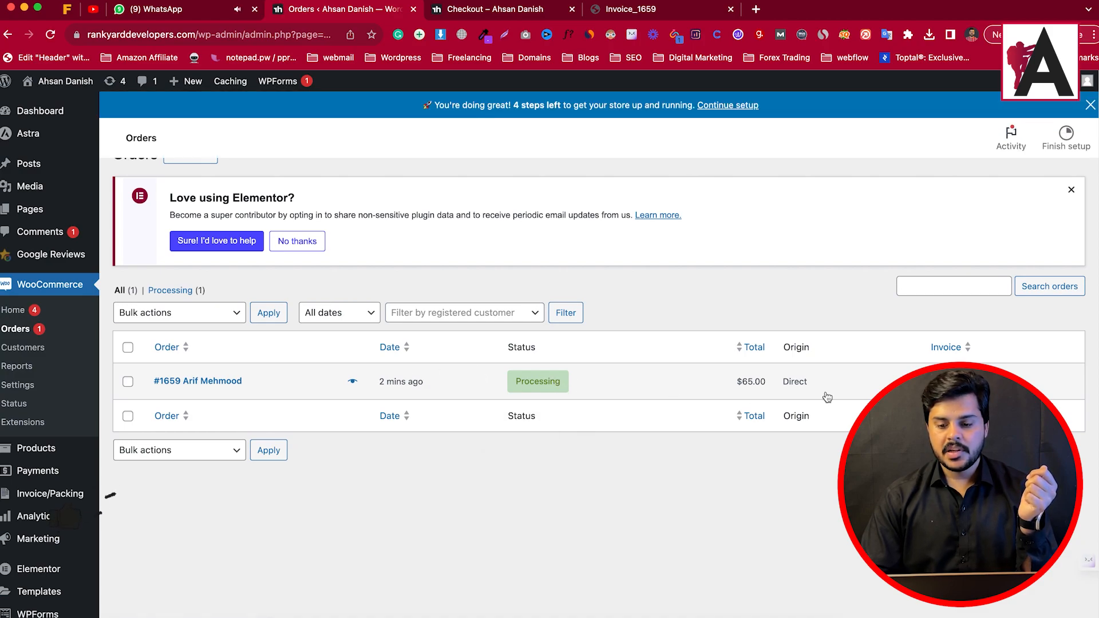
{"action": "left_click", "coordinate": [207, 383]}
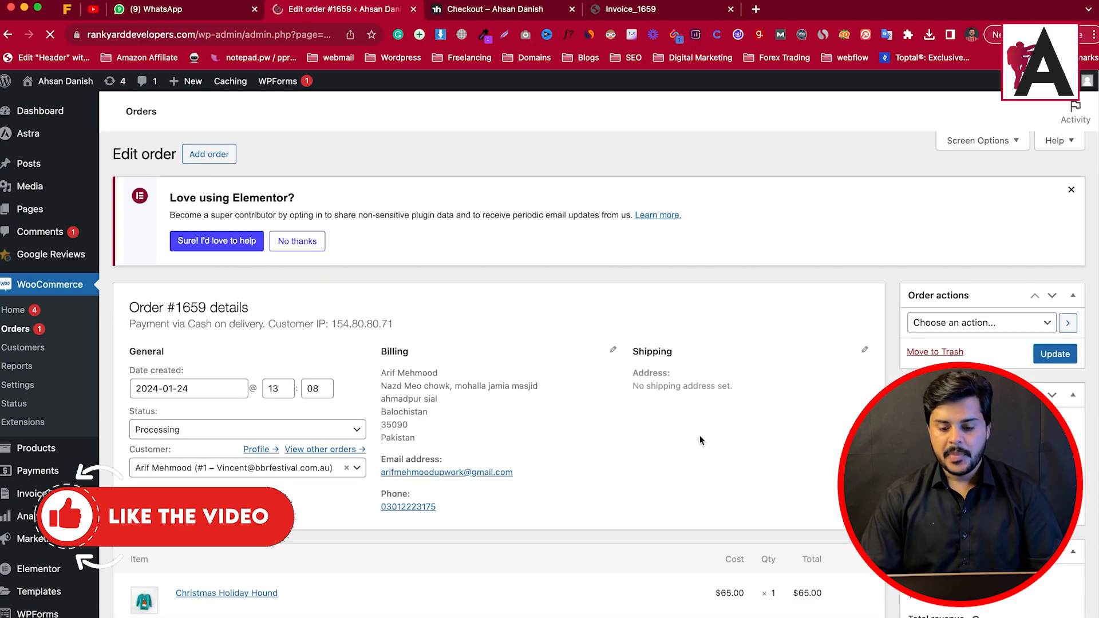
{"action": "scroll", "coordinate": [773, 445], "scroll_direction": "down", "scroll_amount": 4}
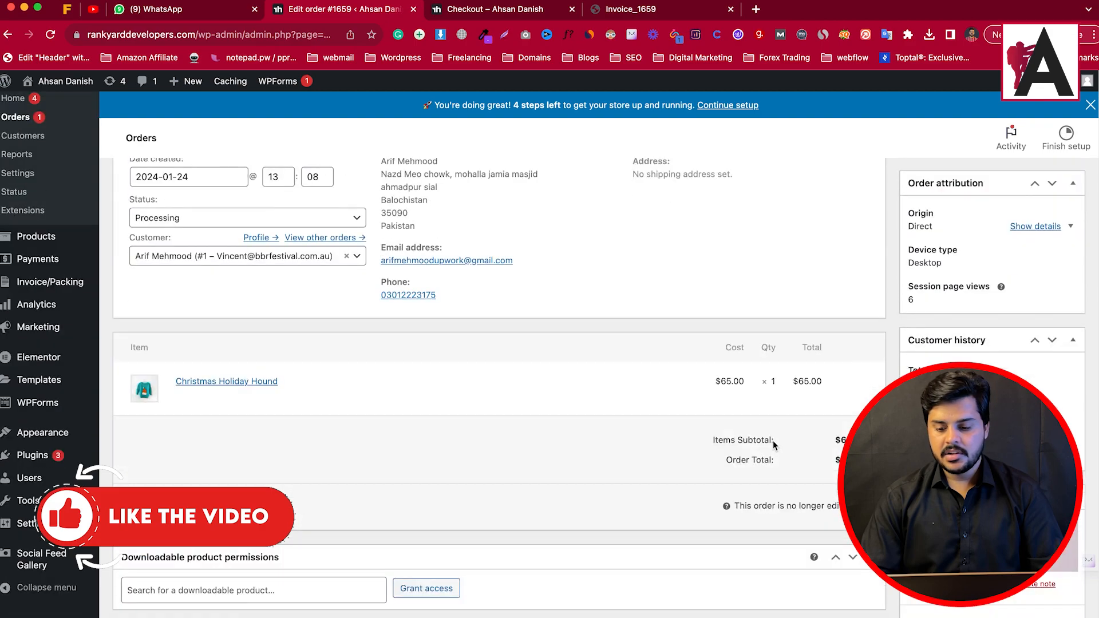
{"action": "scroll", "coordinate": [774, 445], "scroll_direction": "down", "scroll_amount": 10}
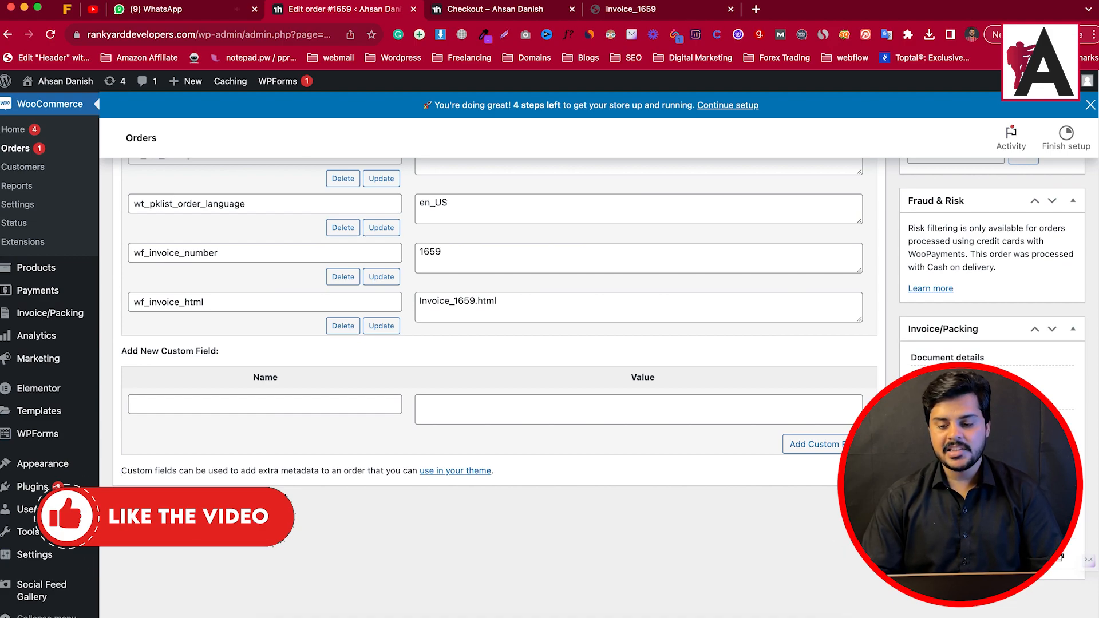
Open the order's printable packing slip and review its addresses and product table
{"action": "left_click", "coordinate": [1058, 432]}
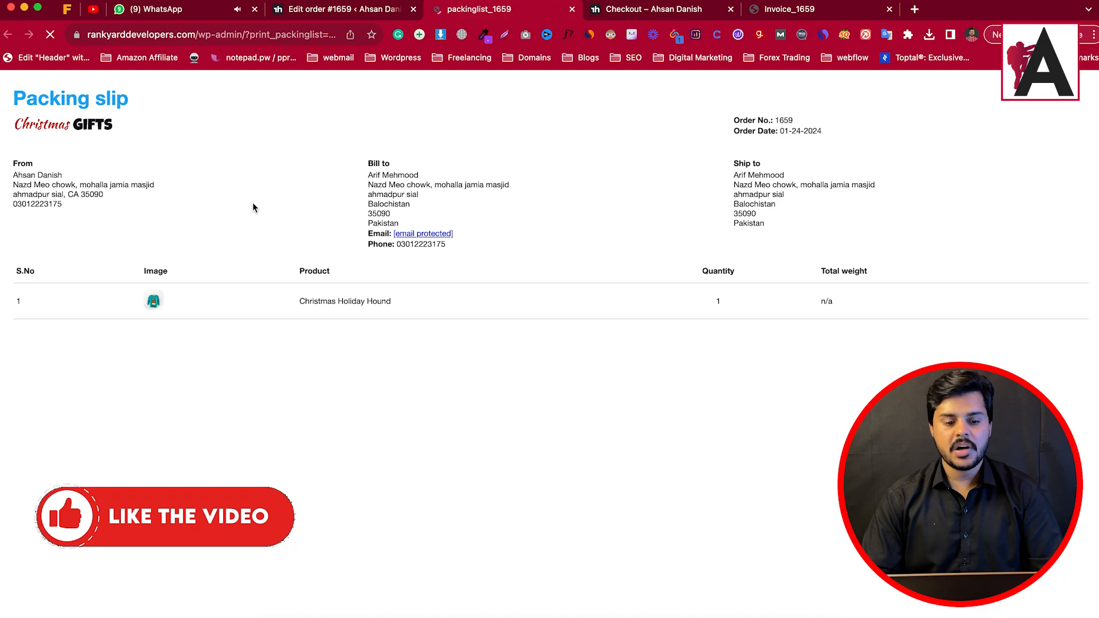
{"action": "left_click", "coordinate": [83, 158]}
{"action": "left_click_drag", "start_coordinate": [83, 162], "coordinate": [911, 340]}
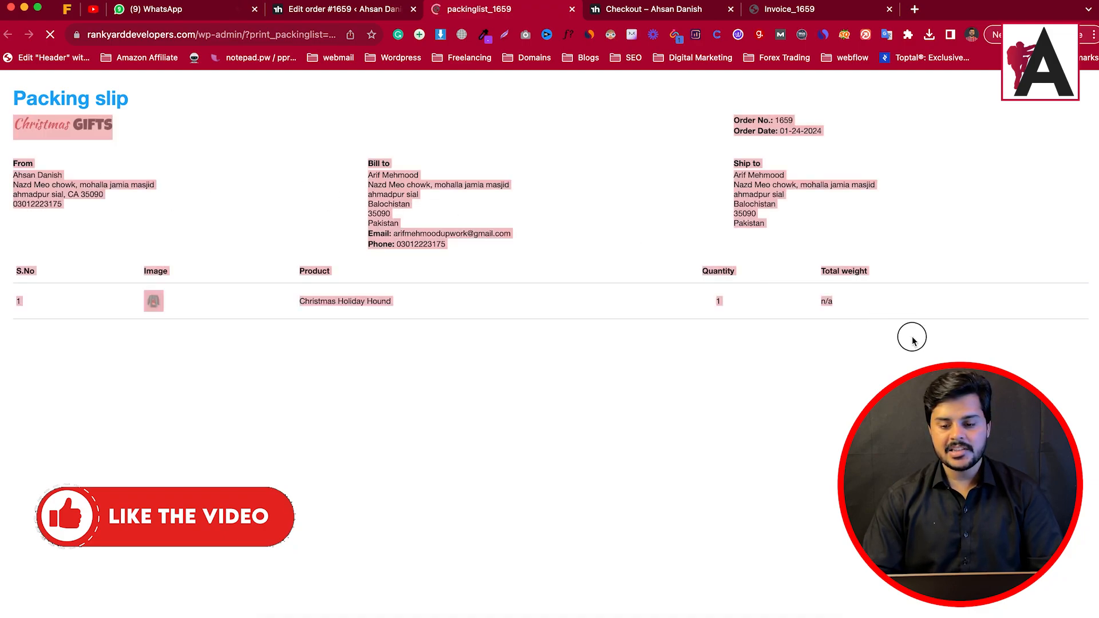
Return to the order and open another document from its Invoice/Packing section
{"action": "left_click", "coordinate": [339, 13]}
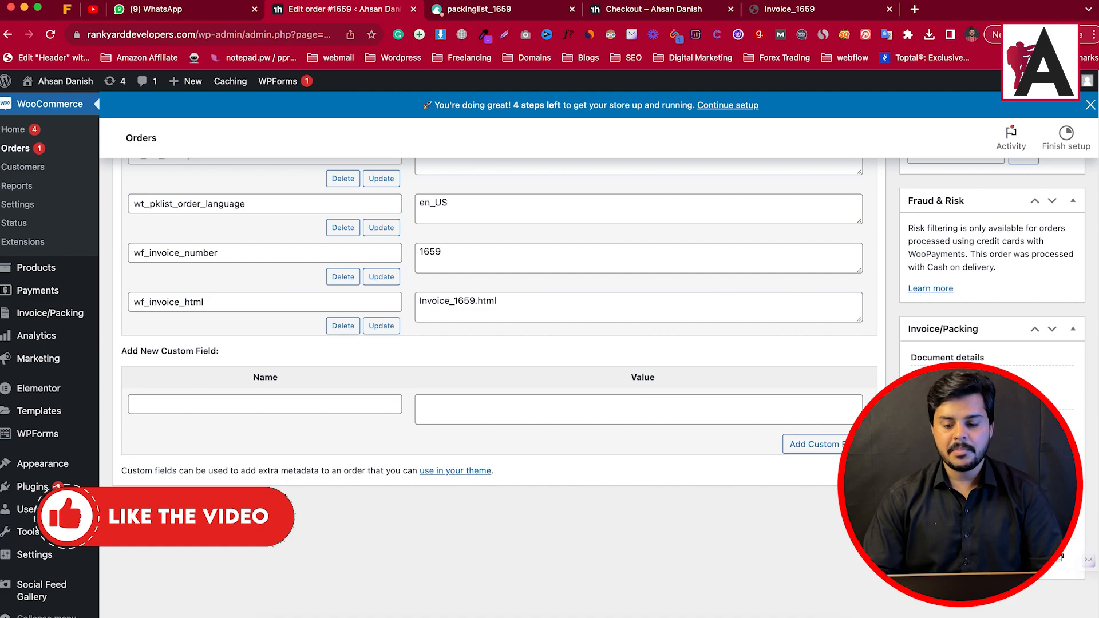
{"action": "left_click", "coordinate": [1056, 510]}
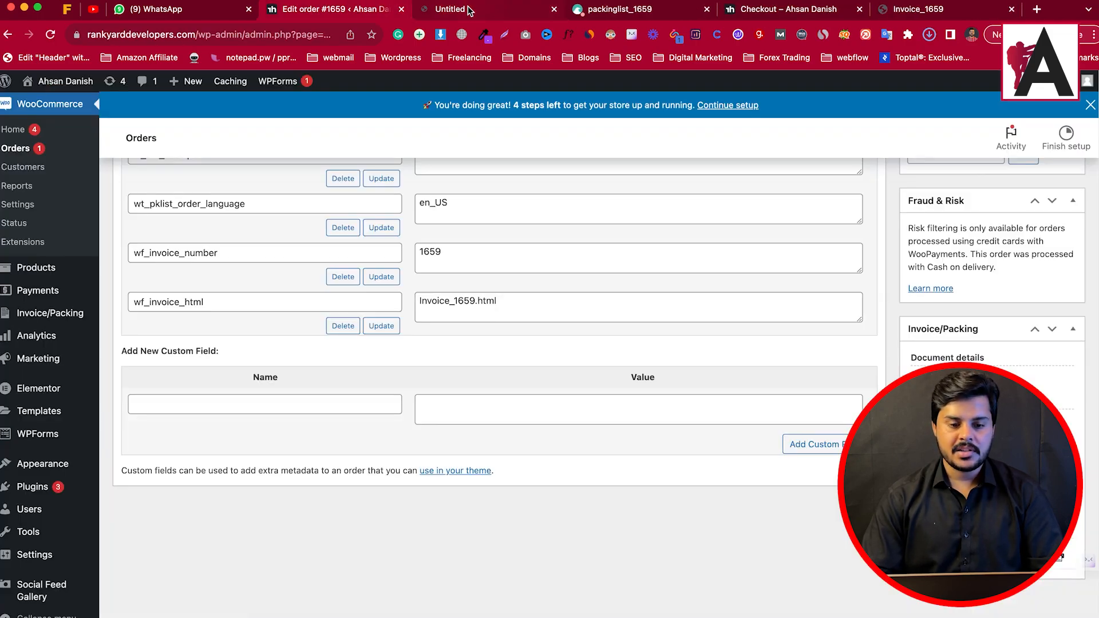